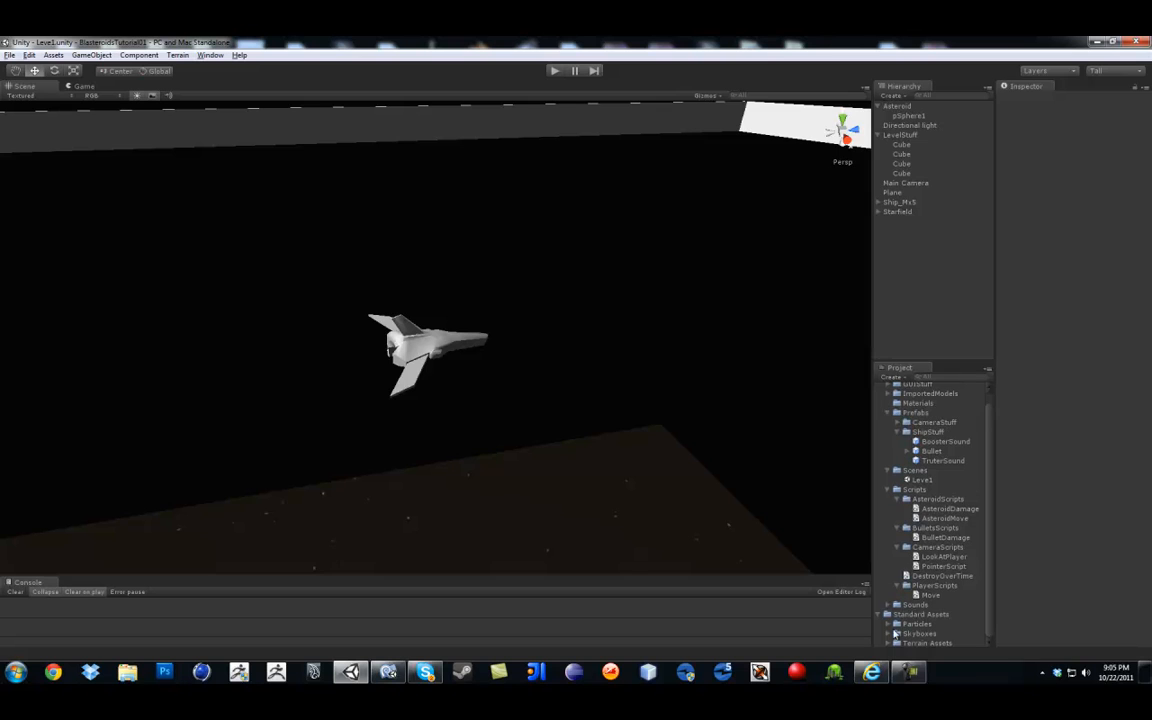
Step: Place the Fire1 prefab from the standard Fire particles into the scene near the ship
{"action": "left_click_drag", "start_coordinate": [988, 514], "coordinate": [985, 586]}
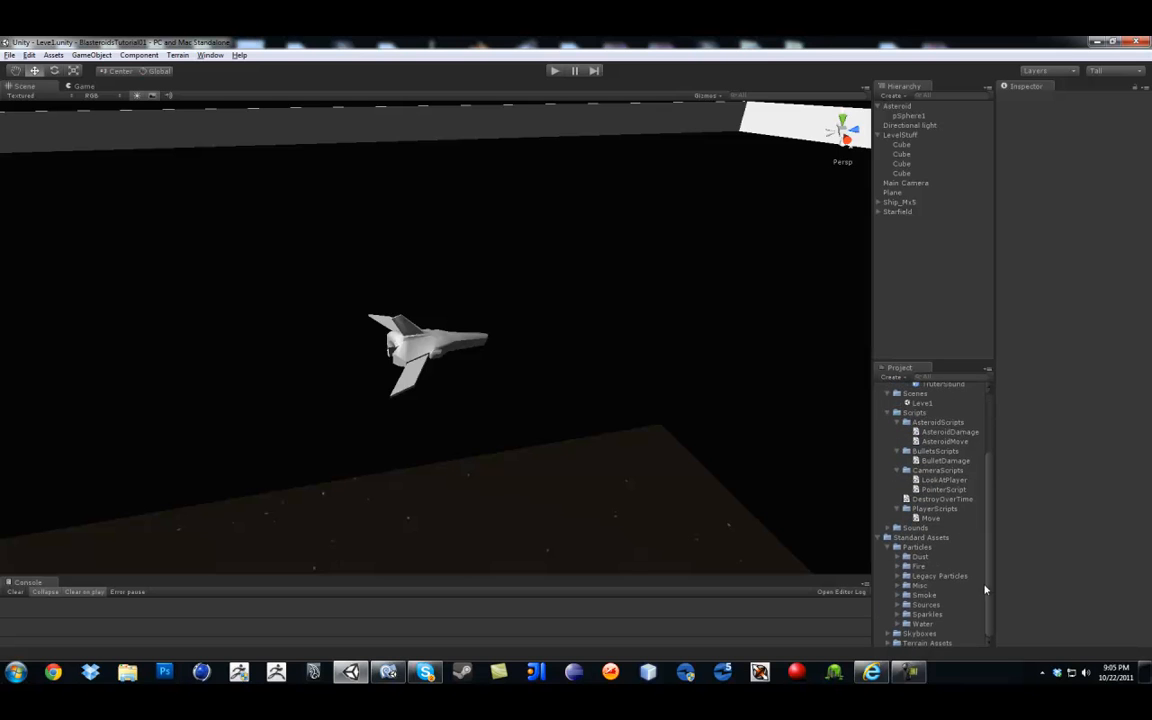
{"action": "left_click", "coordinate": [915, 577]}
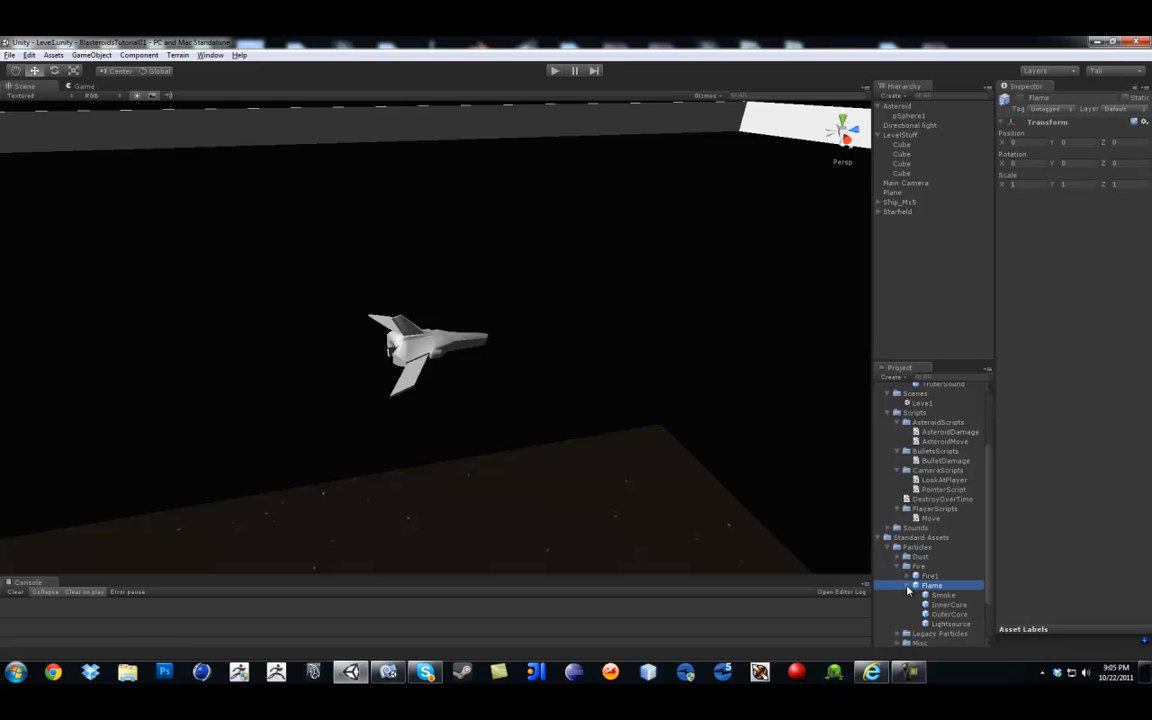
{"action": "left_click", "coordinate": [907, 578]}
{"action": "left_click", "coordinate": [907, 578]}
{"action": "left_click", "coordinate": [916, 577]}
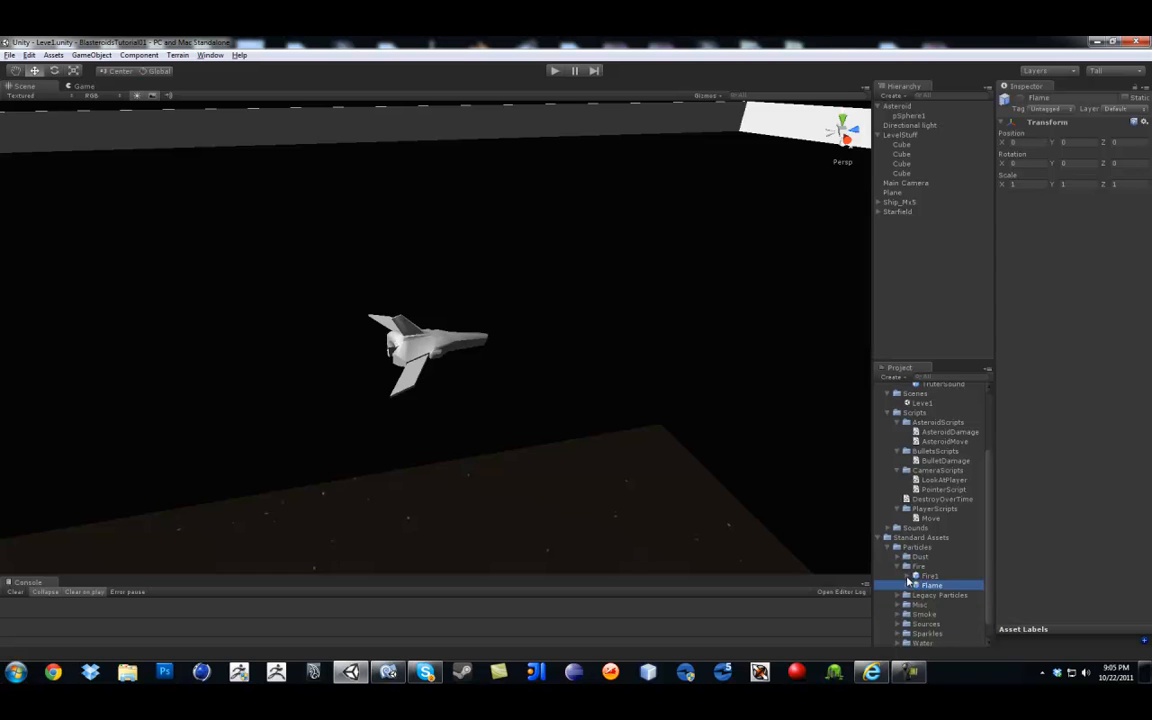
{"action": "left_click_drag", "start_coordinate": [573, 371], "coordinate": [574, 371]}
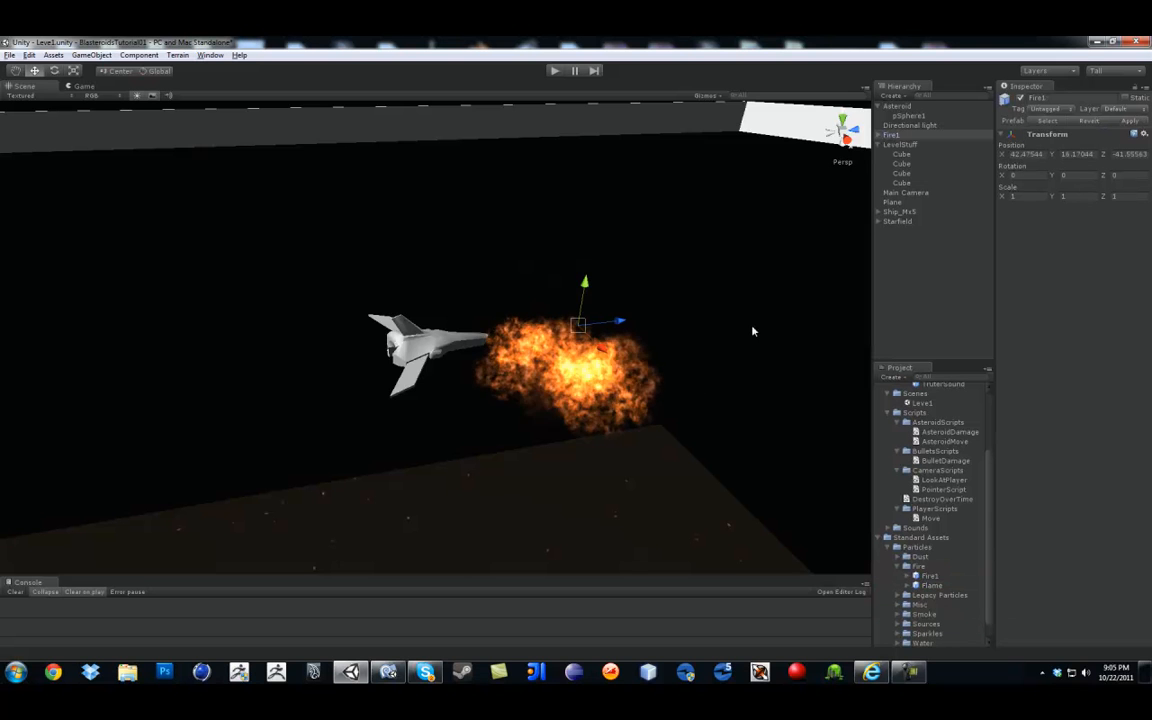
{"action": "left_click_drag", "start_coordinate": [390, 370], "coordinate": [583, 378], "text": "alt"}
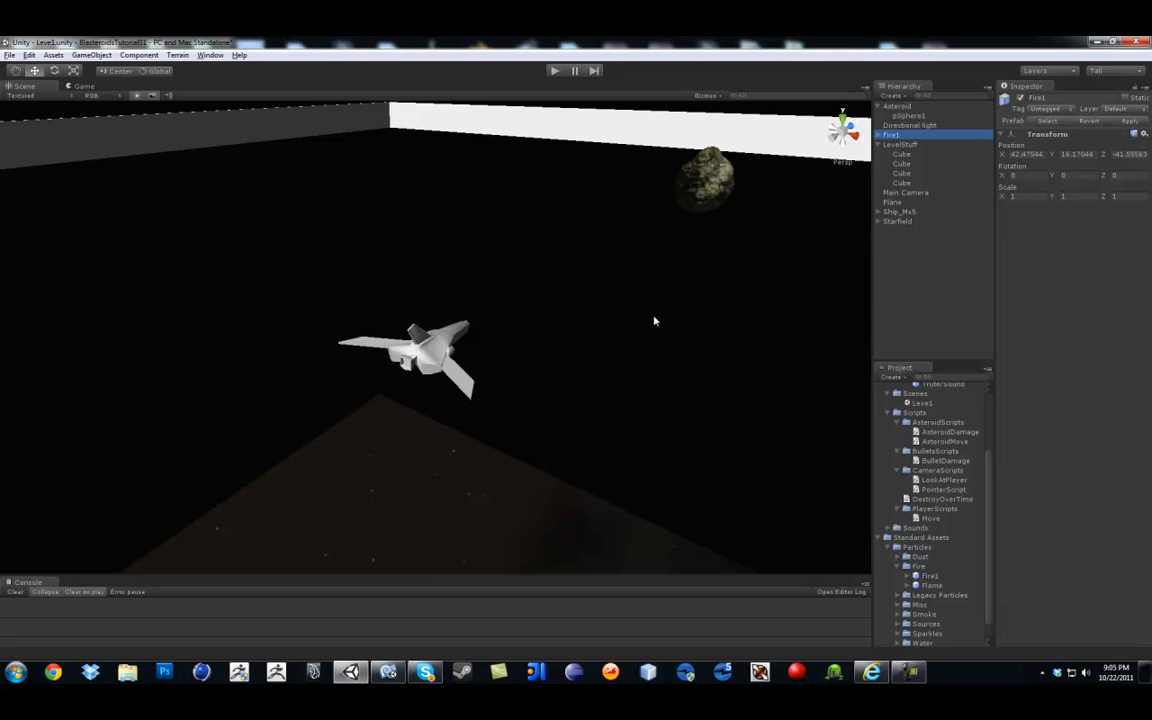
{"action": "key", "text": "f"}
{"action": "left_click_drag", "start_coordinate": [463, 406], "coordinate": [237, 360], "text": "alt"}
{"action": "right_click_drag", "start_coordinate": [237, 360], "coordinate": [459, 381], "text": "alt"}
{"action": "left_click_drag", "start_coordinate": [459, 381], "coordinate": [278, 391], "text": "alt"}
Step: Detach InnerCore from Fire1 to the root of the scene, accepting the lost prefab connection, and delete the rest of Fire1
{"action": "left_click", "coordinate": [879, 135]}
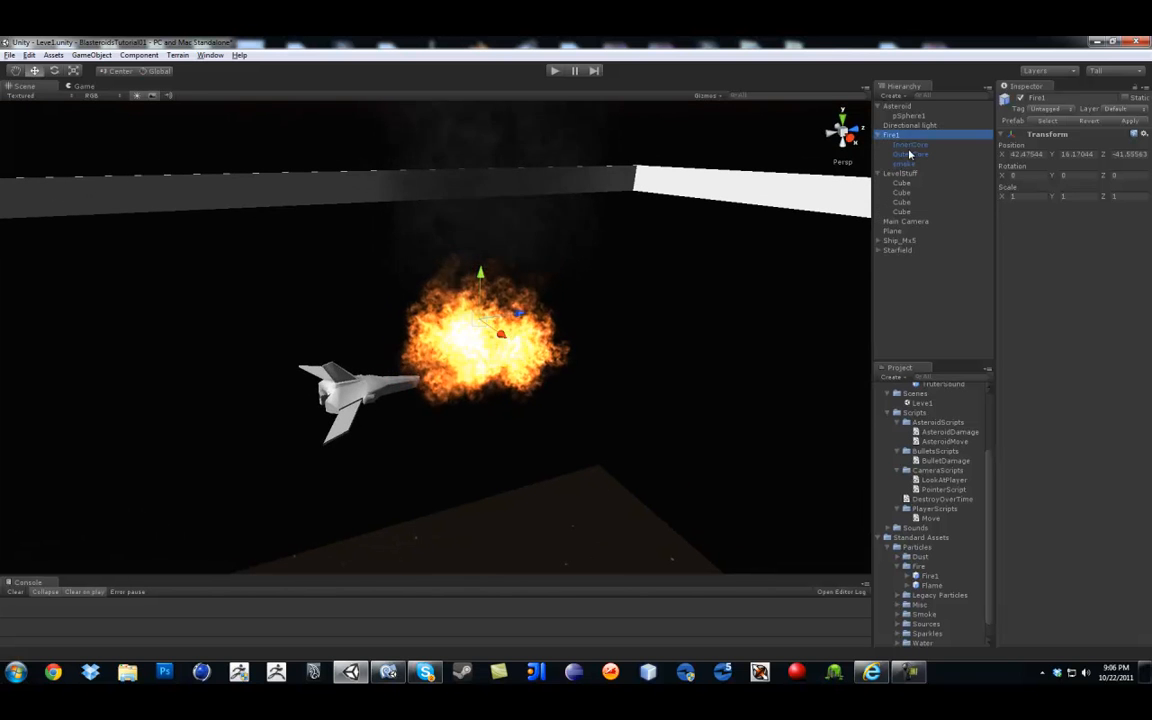
{"action": "left_click", "coordinate": [920, 145]}
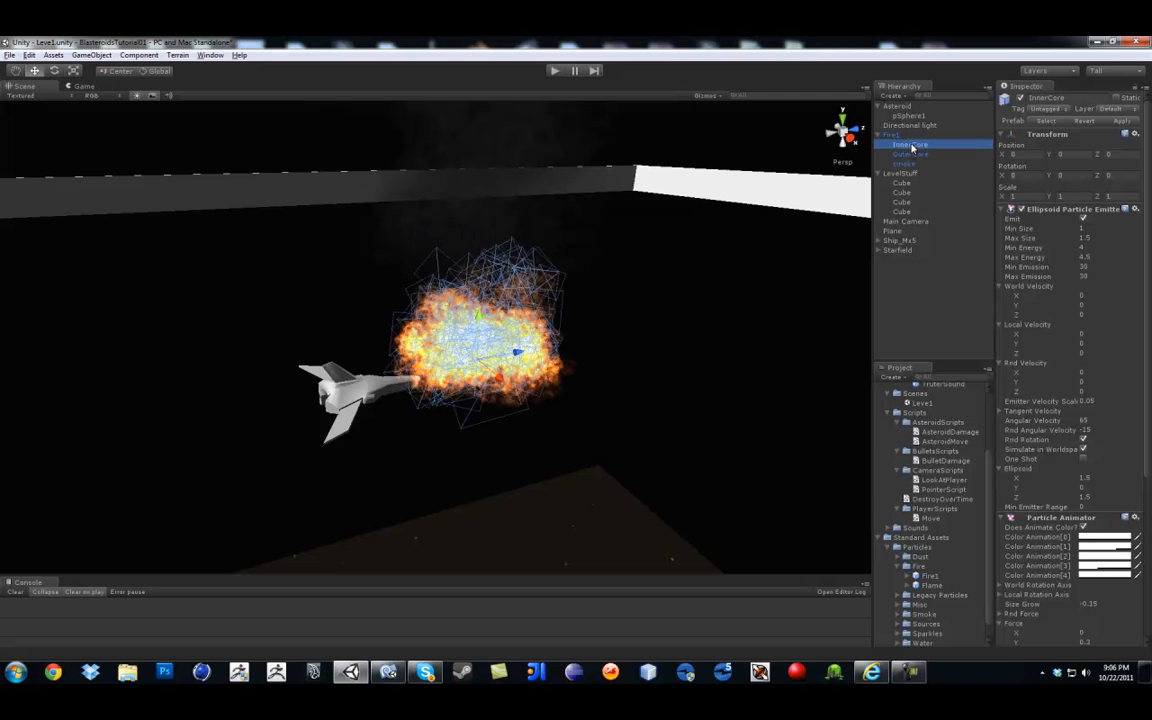
{"action": "left_click_drag", "start_coordinate": [911, 148], "coordinate": [910, 277]}
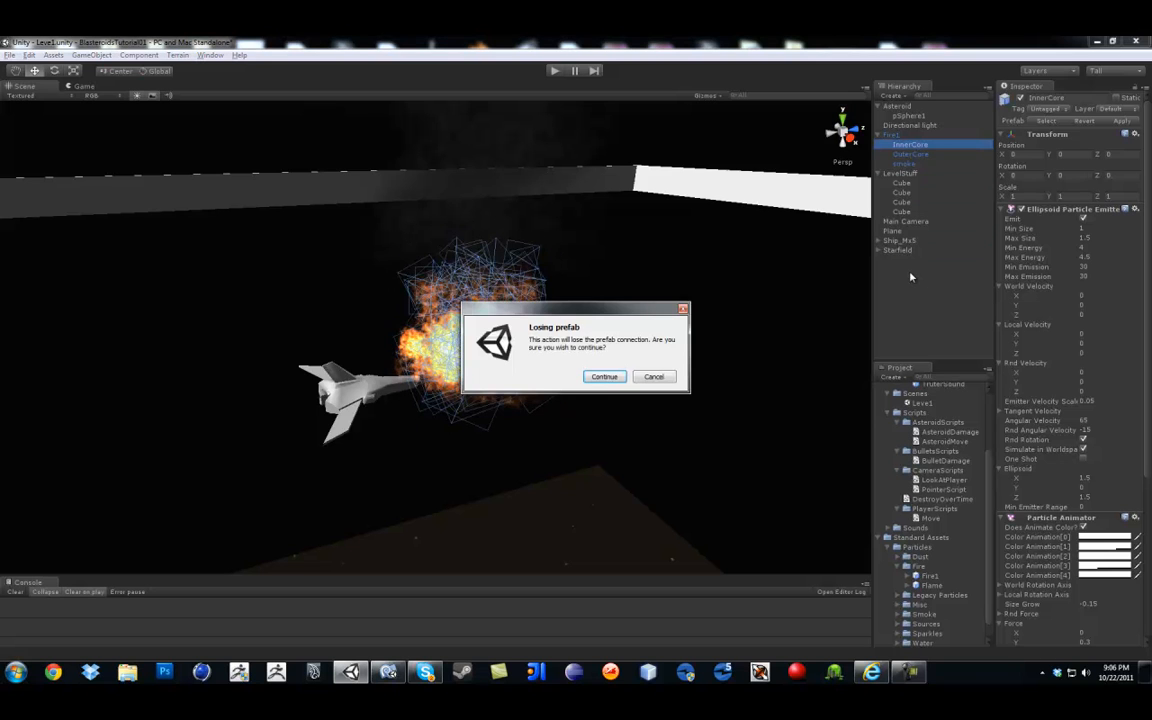
{"action": "left_click", "coordinate": [603, 377]}
{"action": "left_click", "coordinate": [891, 134]}
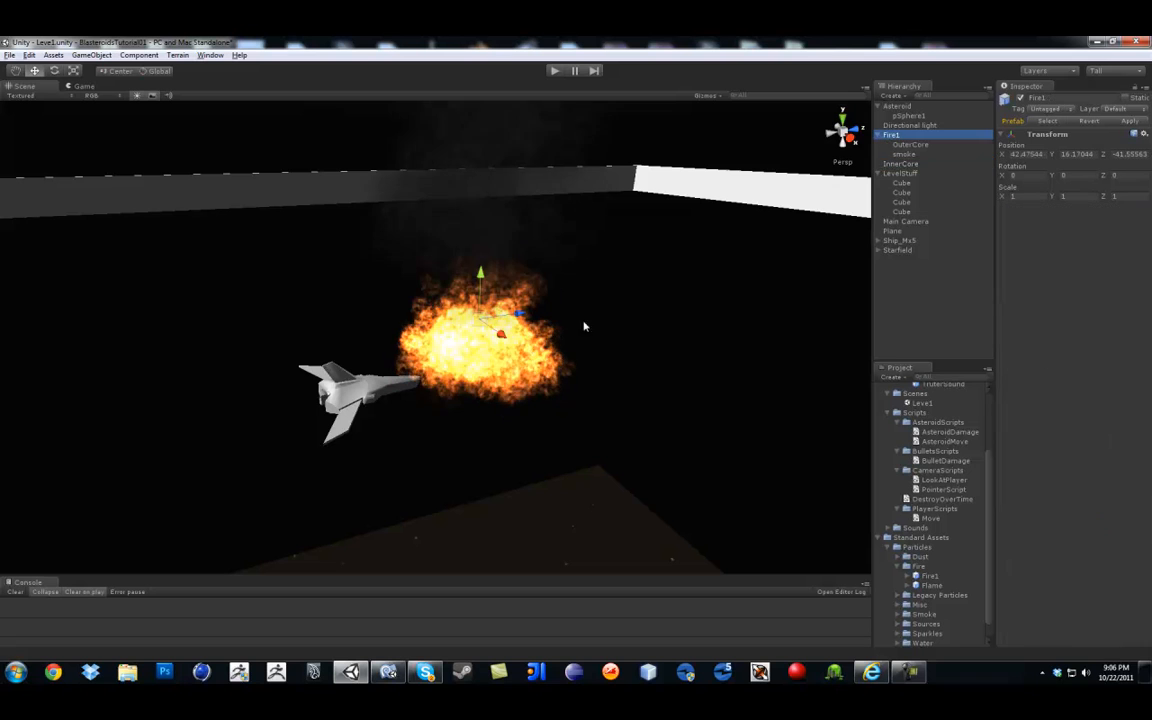
{"action": "key", "text": "Delete"}
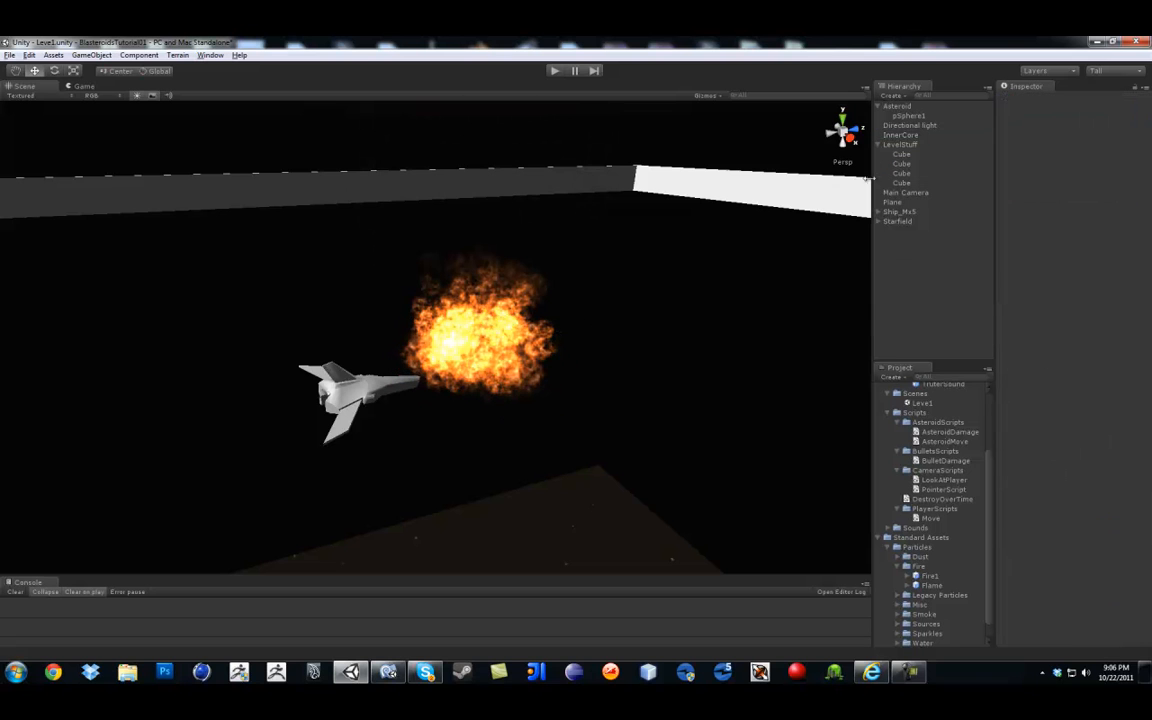
Step: Frame Ship_Mx5 and move InnerCore to that view so it sits on the ship
{"action": "left_click", "coordinate": [902, 213]}
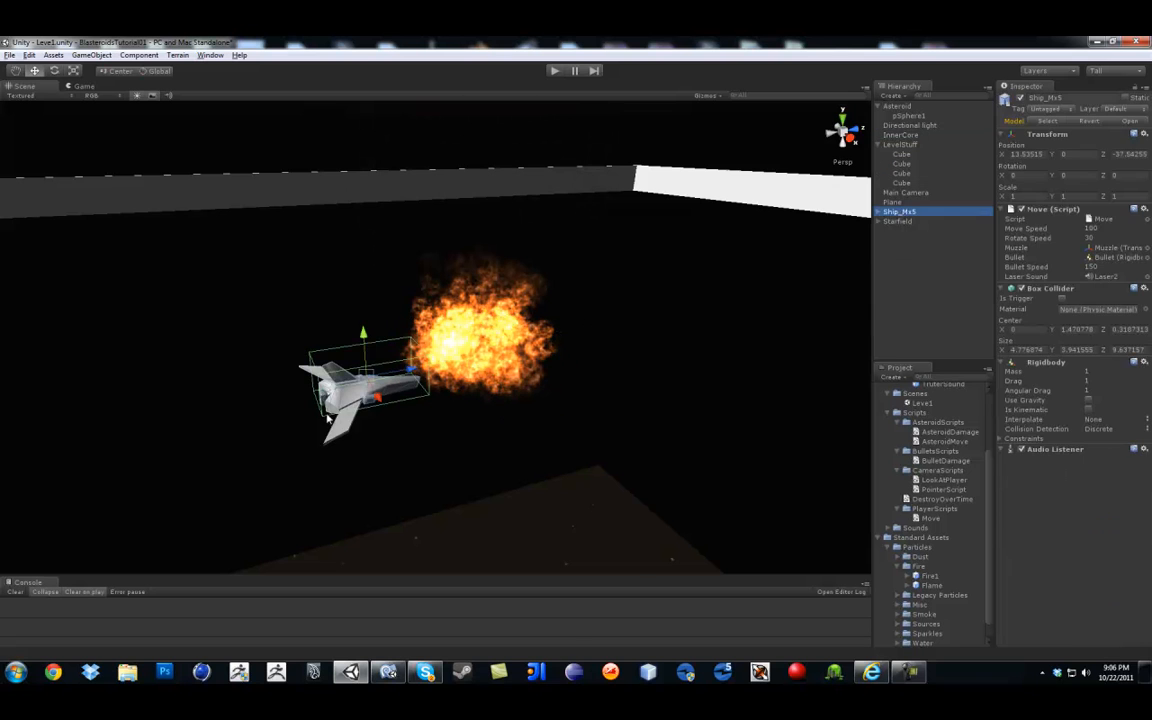
{"action": "key", "text": "f"}
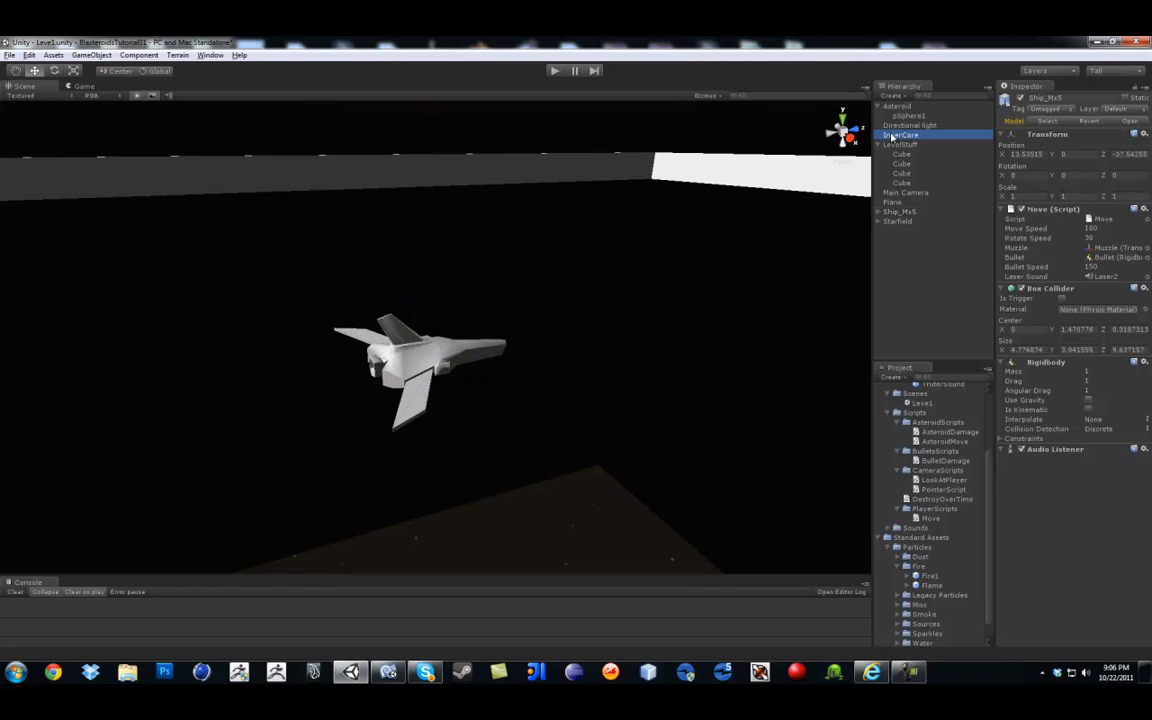
{"action": "left_click", "coordinate": [893, 135]}
{"action": "left_click", "coordinate": [85, 56]}
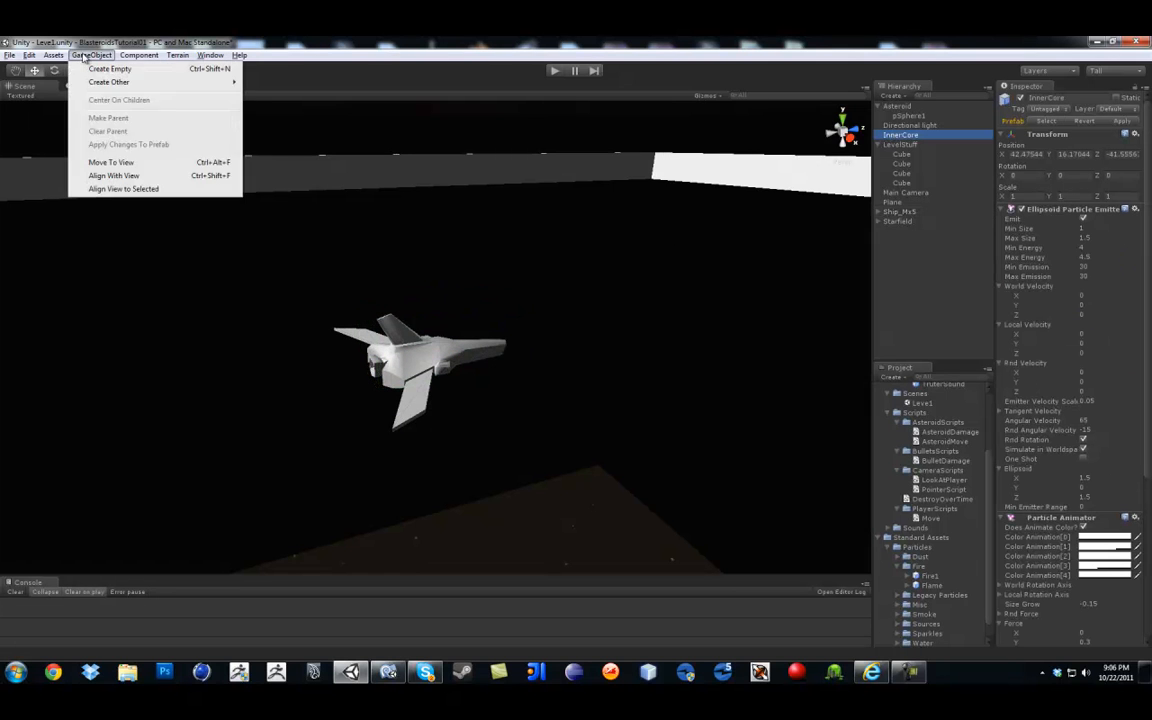
{"action": "left_click", "coordinate": [102, 163]}
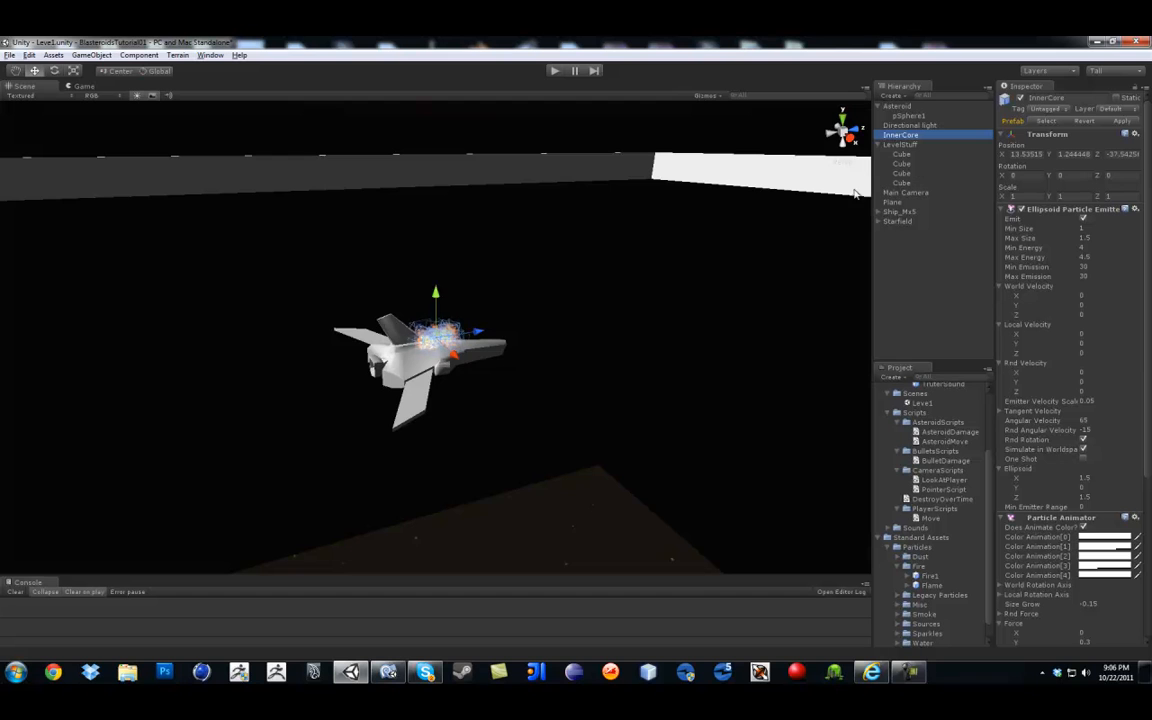
Step: Position InnerCore directly behind the ship's tail, at about Y 0.03 and Z -42.7
{"action": "left_click", "coordinate": [848, 139]}
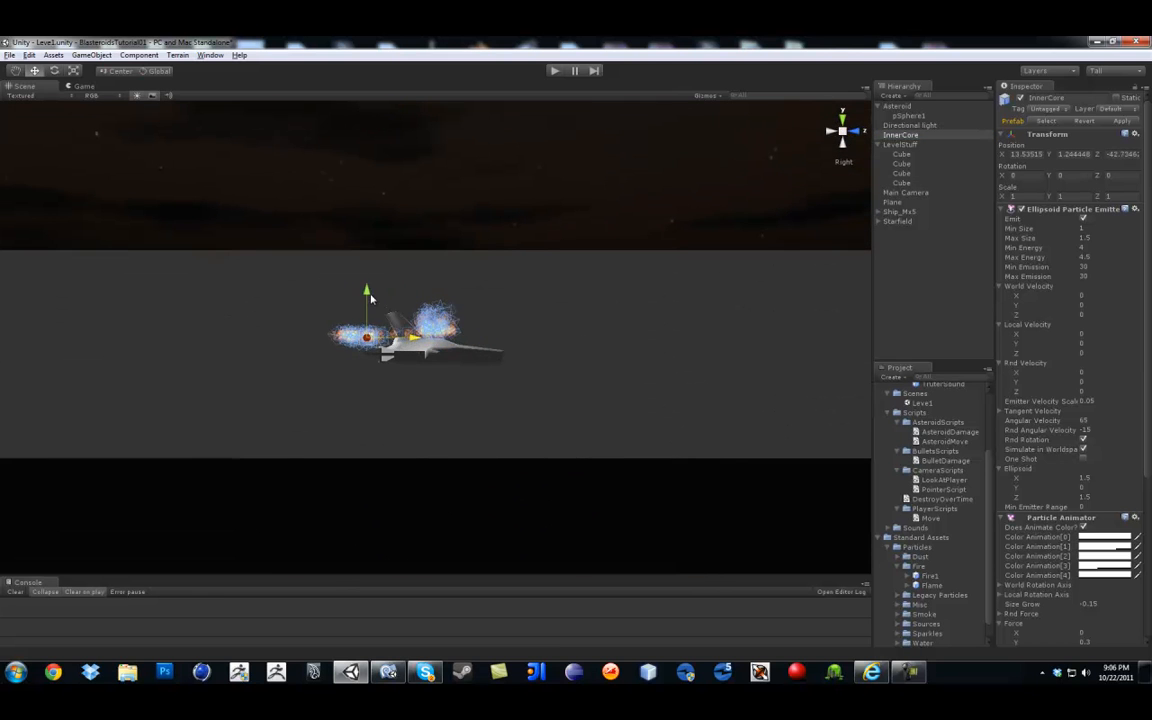
{"action": "left_click_drag", "start_coordinate": [367, 316], "coordinate": [367, 308]}
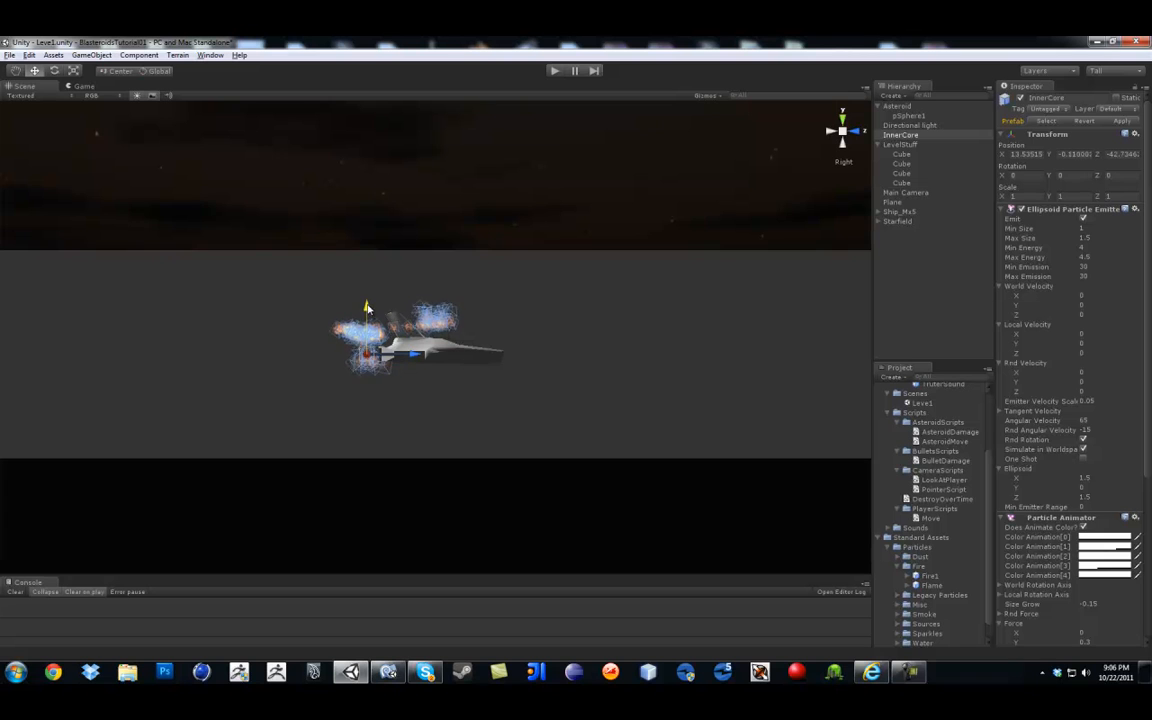
{"action": "left_click", "coordinate": [844, 132]}
{"action": "left_click_drag", "start_coordinate": [830, 145], "coordinate": [645, 298], "text": "alt"}
{"action": "left_click_drag", "start_coordinate": [215, 345], "coordinate": [428, 412], "text": "alt"}
{"action": "right_click_drag", "start_coordinate": [428, 412], "coordinate": [434, 437], "text": "alt"}
{"action": "left_click_drag", "start_coordinate": [434, 437], "coordinate": [396, 391], "text": "alt"}
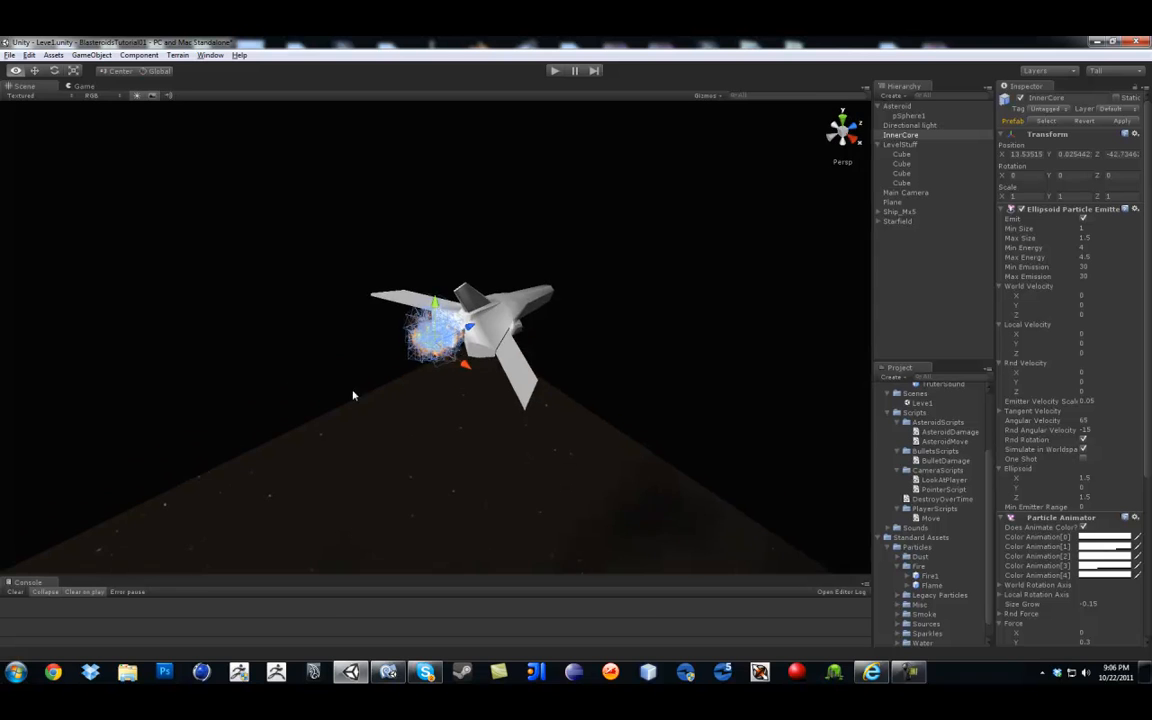
{"action": "right_click_drag", "start_coordinate": [396, 391], "coordinate": [563, 410], "text": "alt"}
{"action": "left_click_drag", "start_coordinate": [563, 407], "coordinate": [507, 354], "text": "alt"}
{"action": "right_click_drag", "start_coordinate": [507, 354], "coordinate": [517, 362], "text": "alt"}
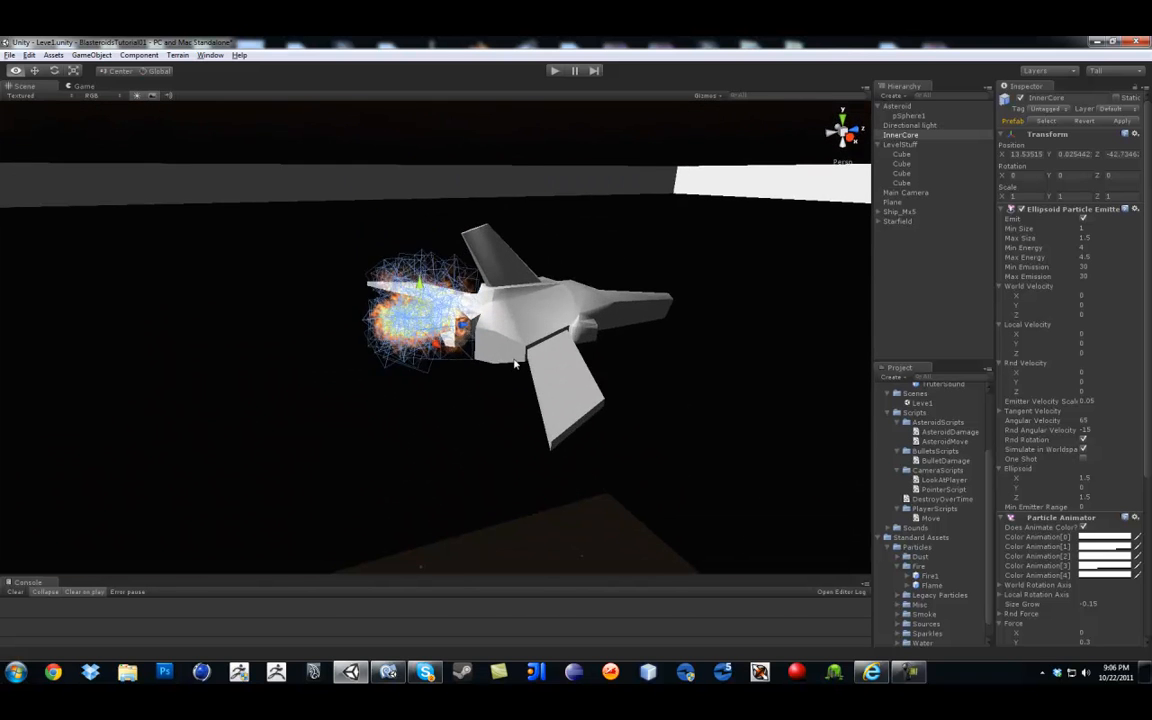
{"action": "middle_click_drag", "start_coordinate": [517, 362], "coordinate": [555, 335], "text": "alt"}
{"action": "left_click_drag", "start_coordinate": [505, 312], "coordinate": [529, 329], "text": "alt"}
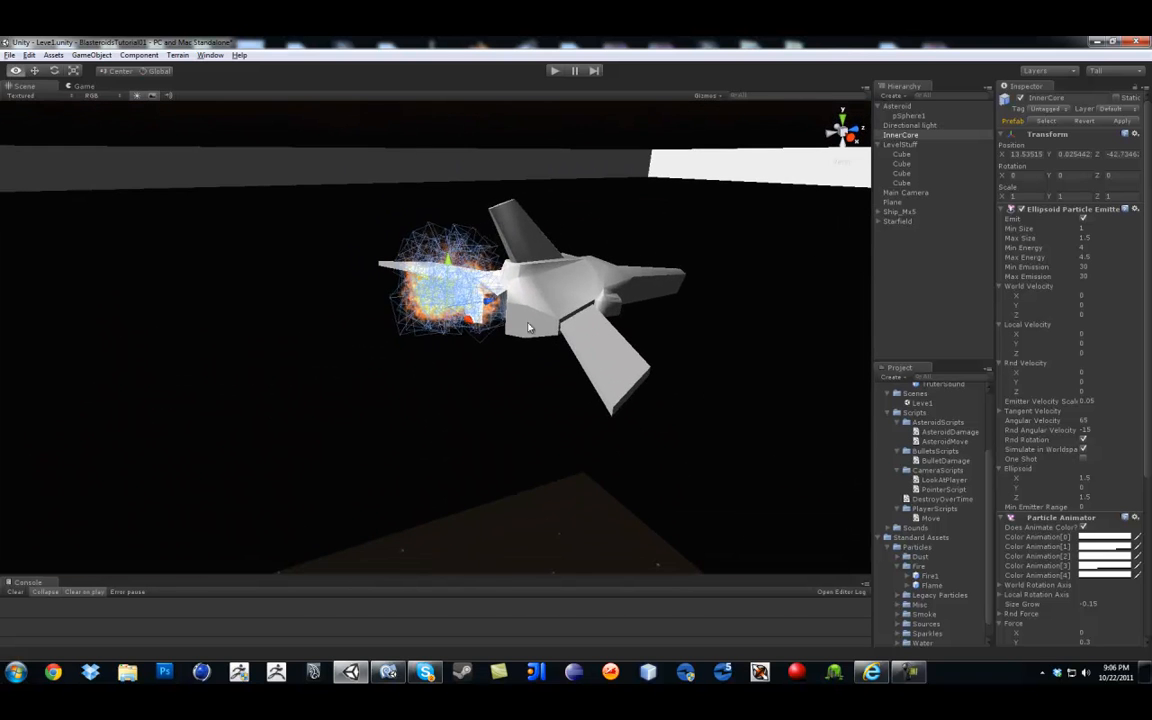
Step: Rename InnerCore as trusterParticles
{"action": "left_click", "coordinate": [912, 138]}
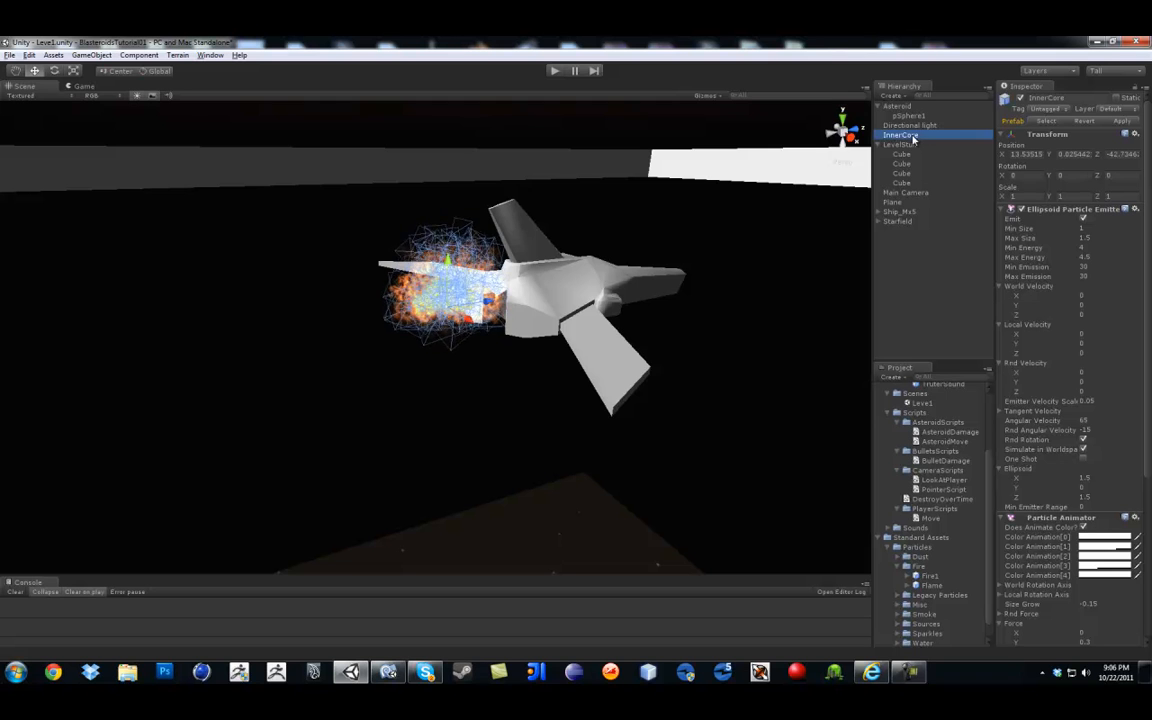
{"action": "type", "text": "trust"}
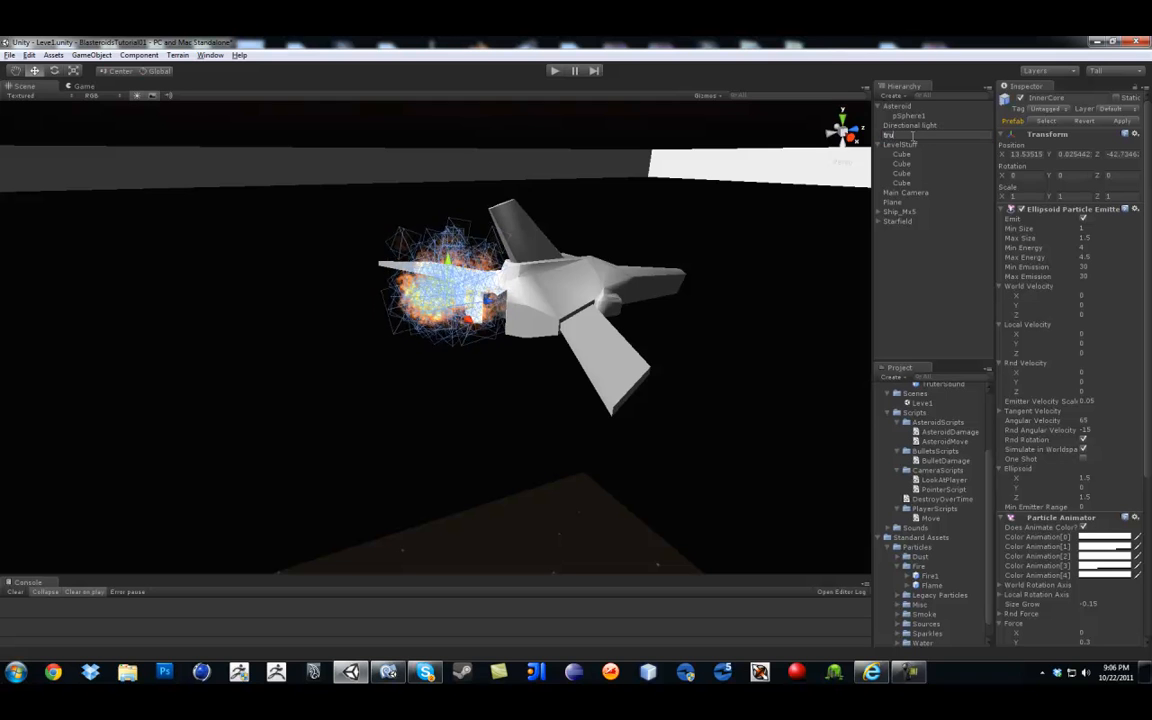
{"action": "type", "text": "erPar"}
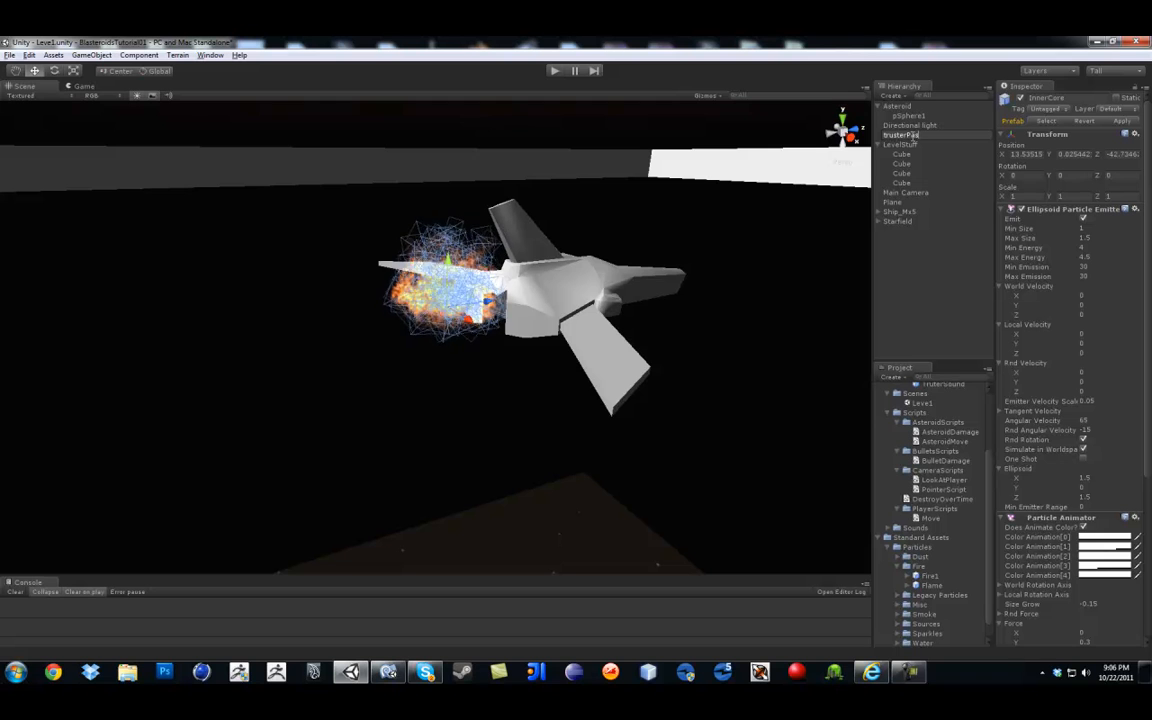
{"action": "type", "text": "ticles"}
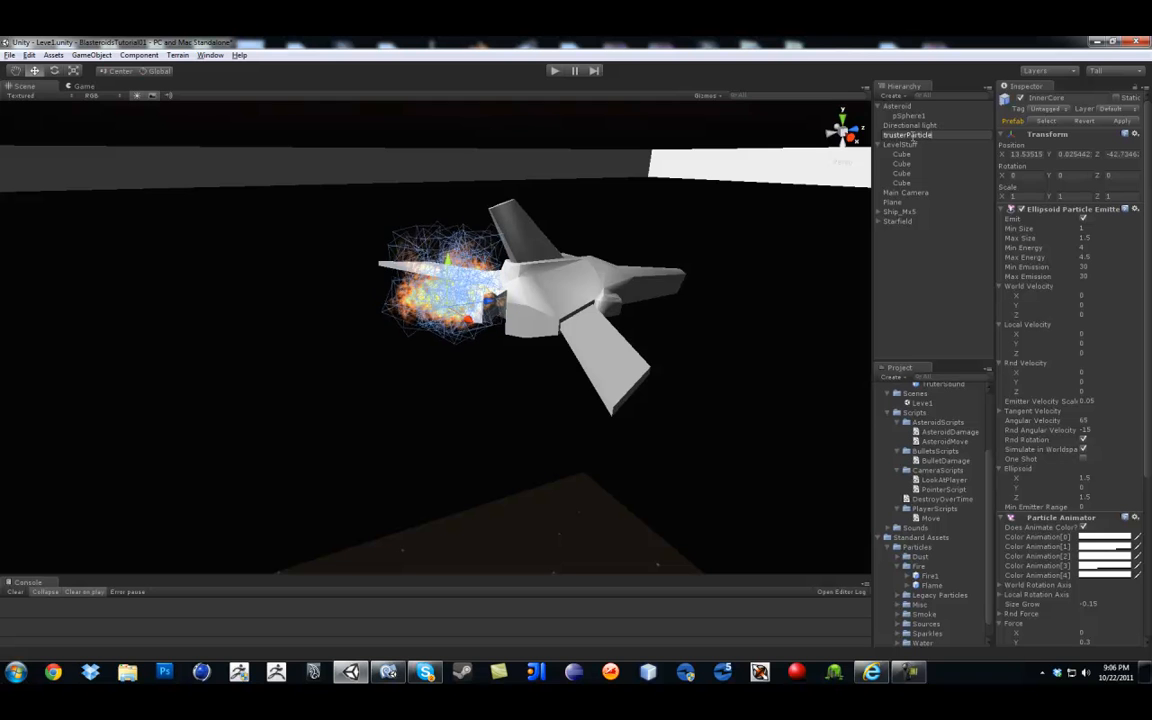
{"action": "key", "text": "Return"}
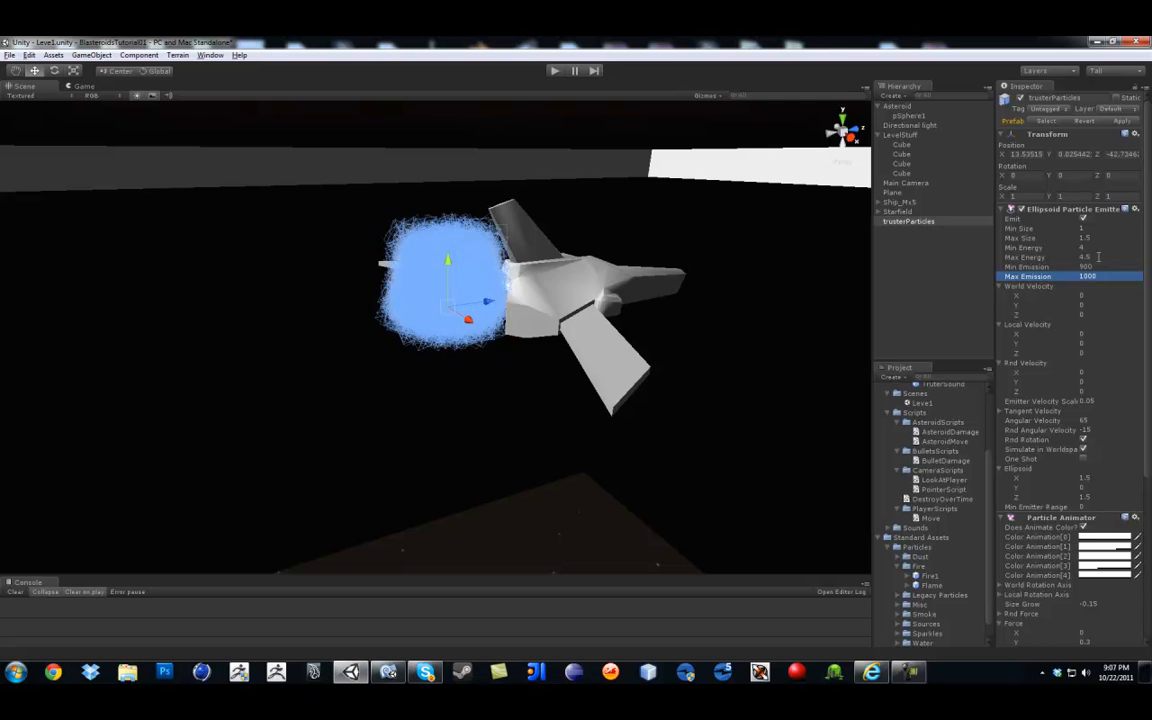
Step: Set the trusterParticles emitter's Max Energy to 1 and Min Energy to 0.5, and the Particle Animator's Force Y to 0
{"action": "left_click", "coordinate": [1098, 257]}
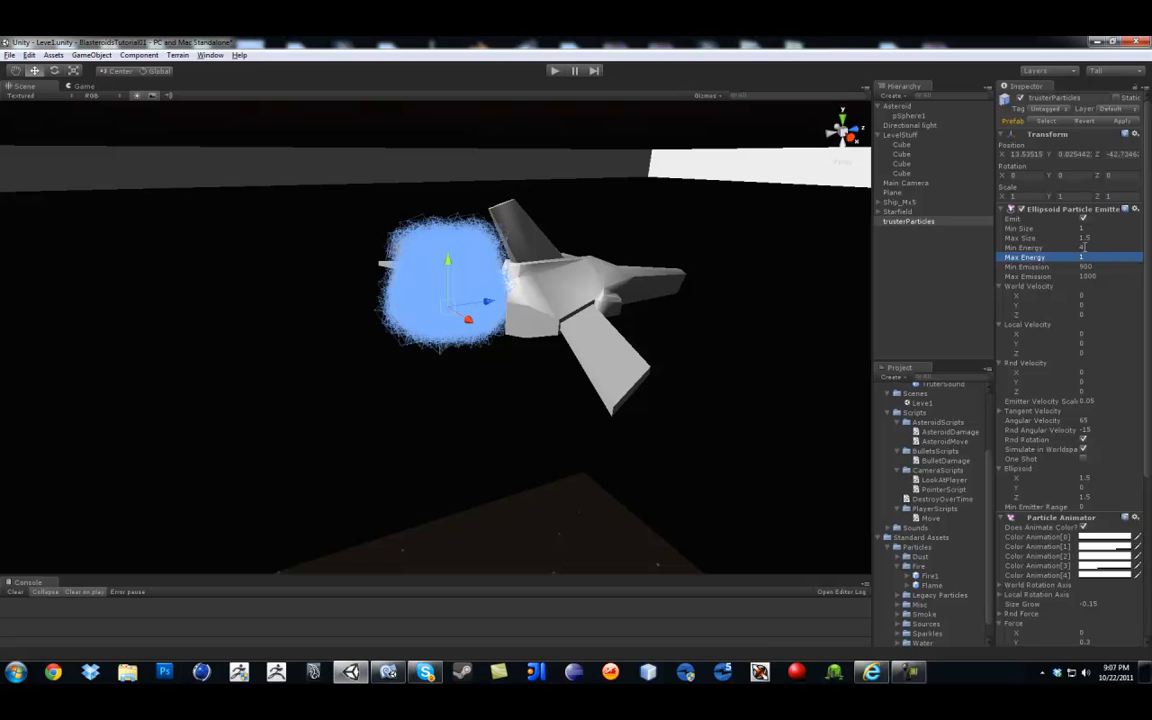
{"action": "left_click", "coordinate": [1083, 247]}
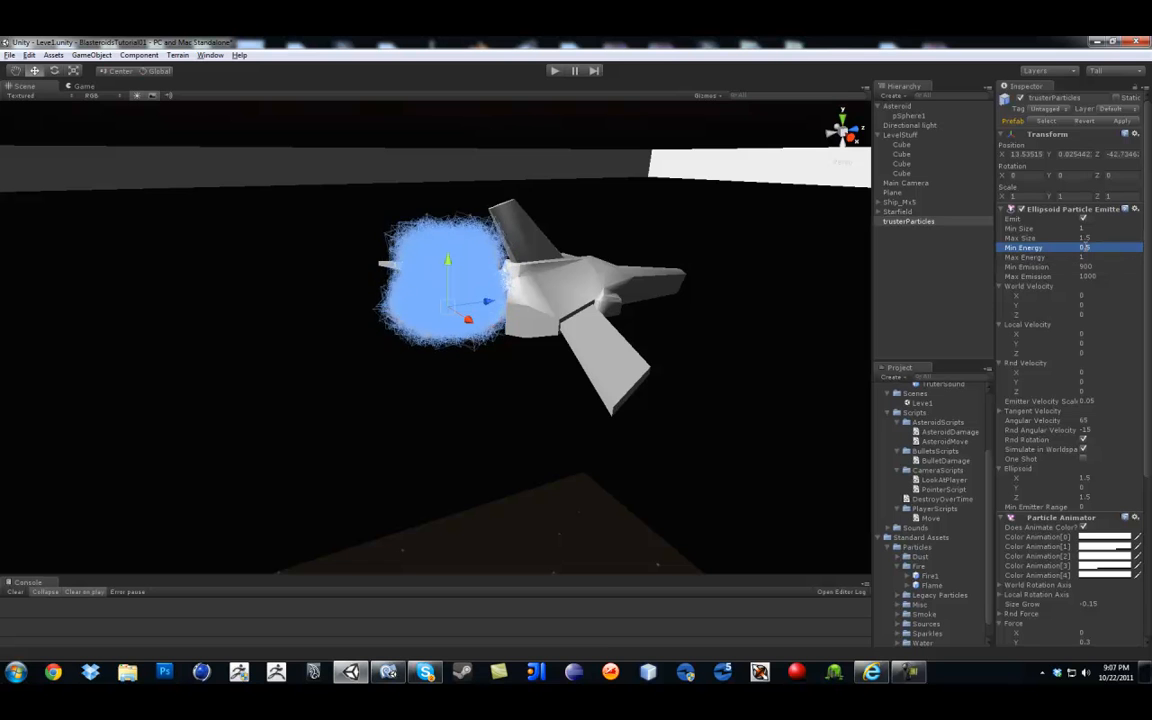
{"action": "scroll", "coordinate": [1089, 378], "scroll_direction": "down", "scroll_amount": 8}
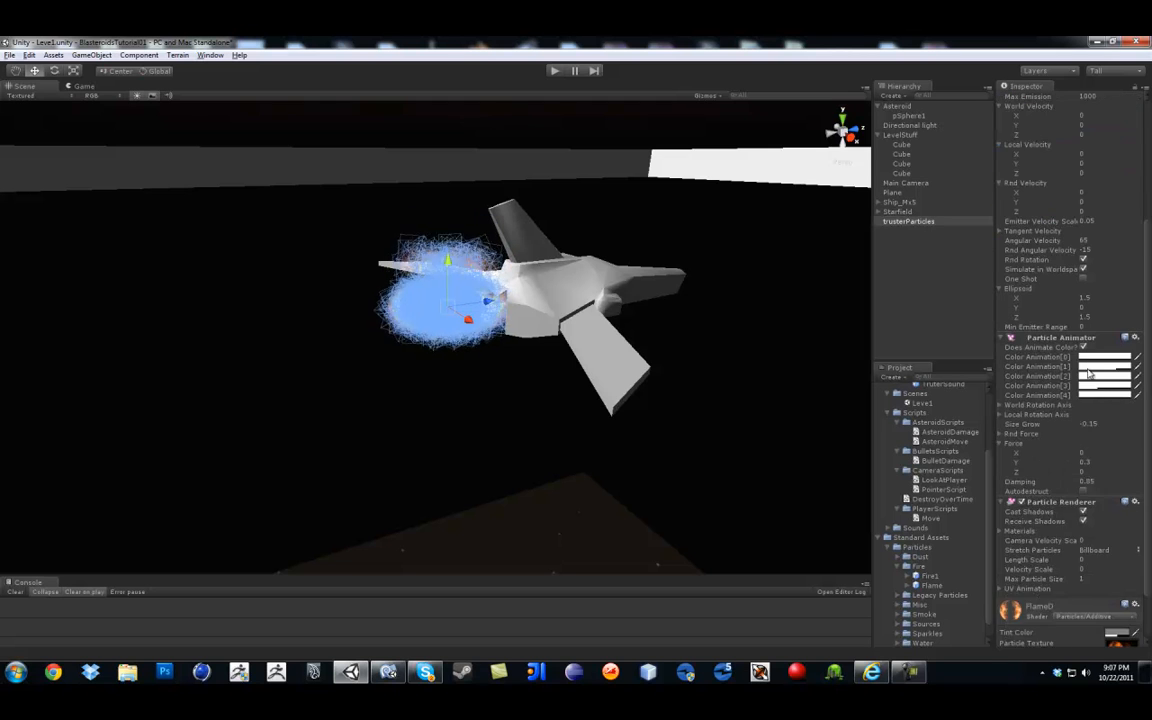
{"action": "scroll", "coordinate": [1055, 318], "scroll_direction": "up", "scroll_amount": 1}
{"action": "scroll", "coordinate": [1030, 420], "scroll_direction": "up", "scroll_amount": 1}
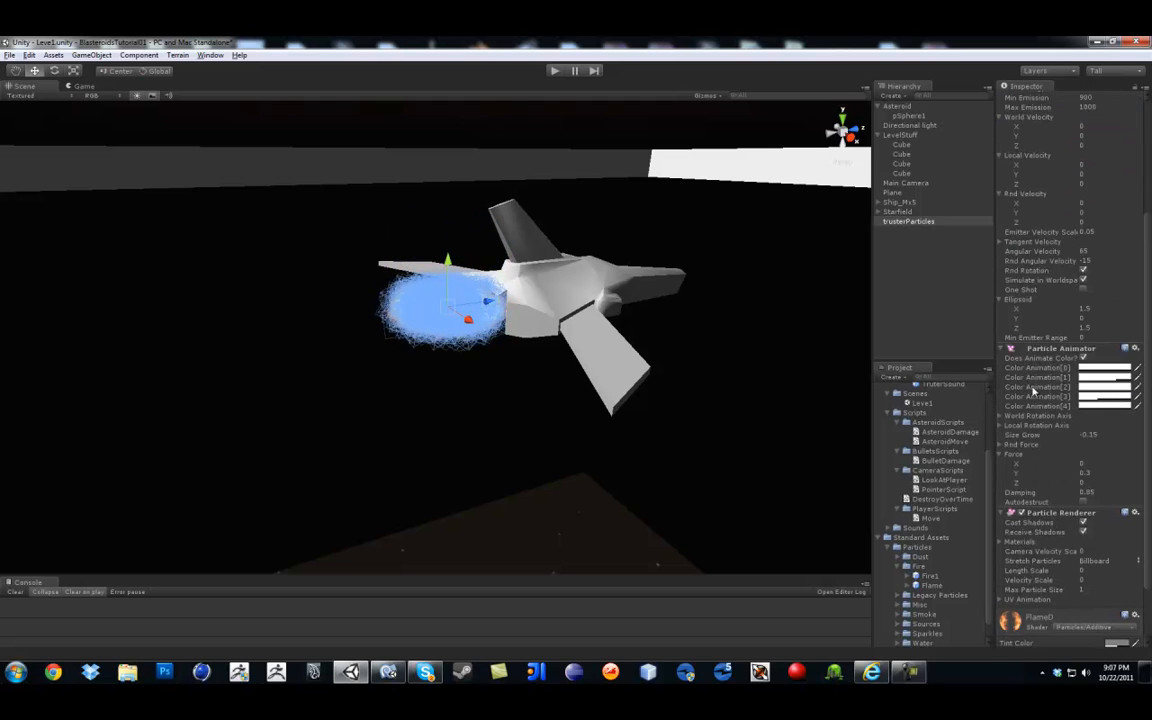
{"action": "left_click", "coordinate": [1085, 472]}
{"action": "type", "text": "0"}
{"action": "key", "text": "Return"}
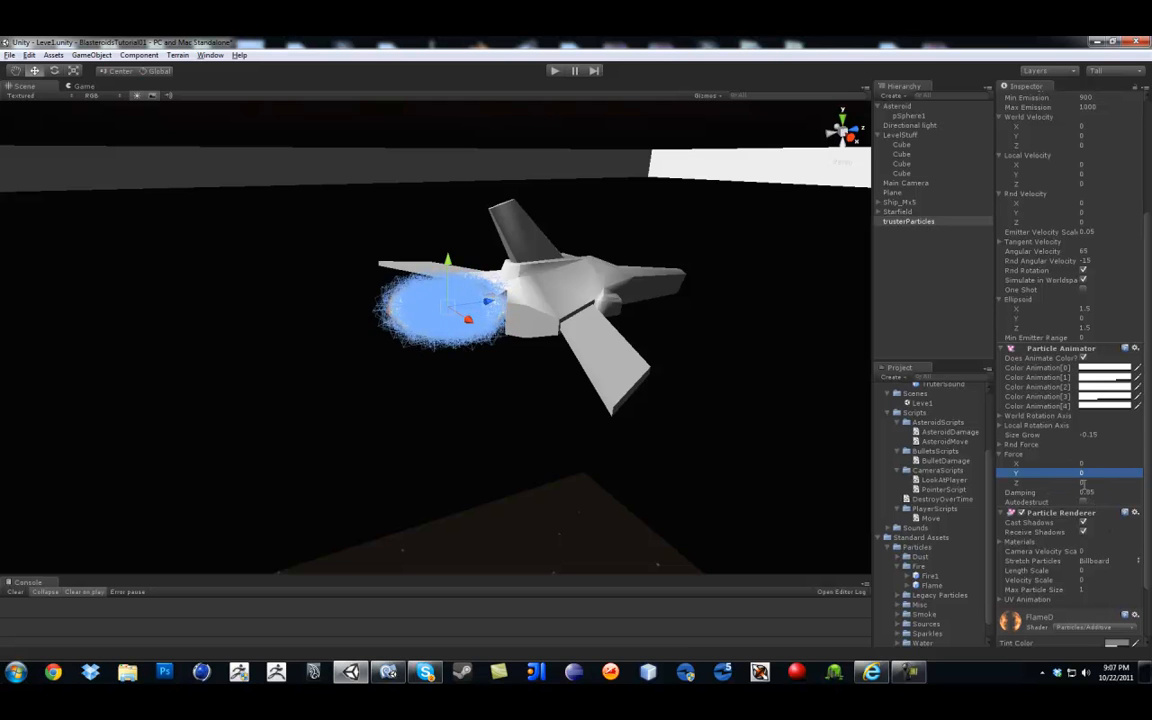
Step: Set the trusterParticles emitter's Local Velocity Z to -3 and inspect the flame behind the ship
{"action": "scroll", "coordinate": [1080, 470], "scroll_direction": "up", "scroll_amount": 5}
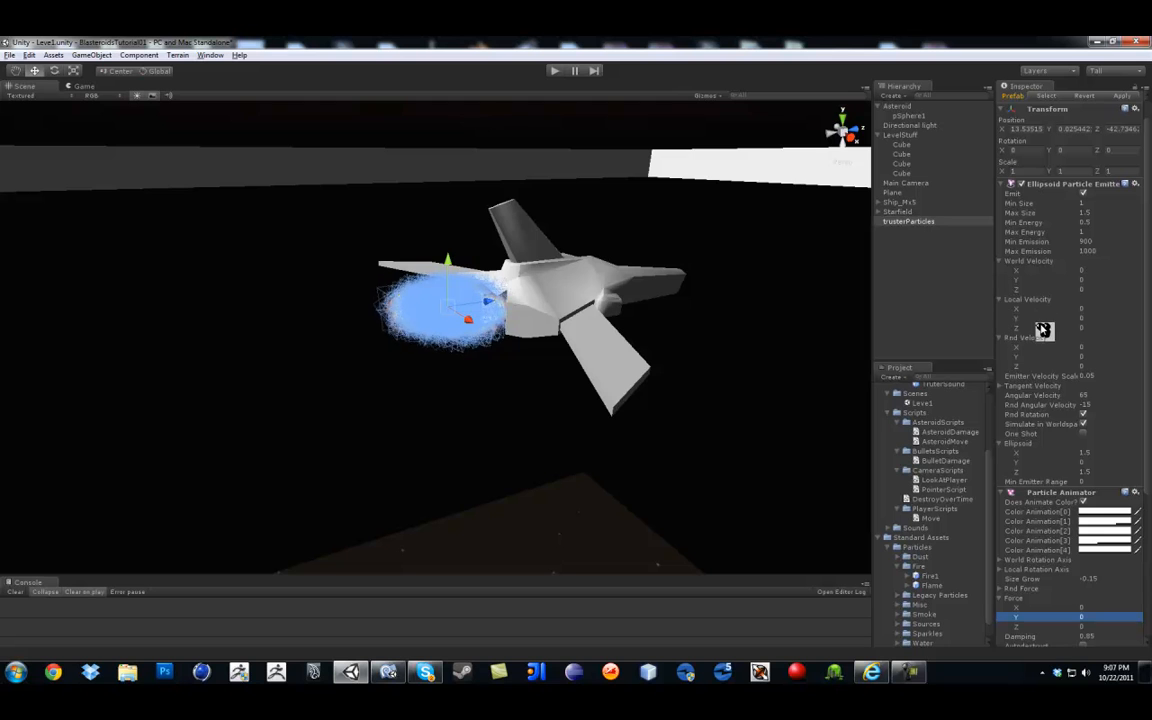
{"action": "left_click", "coordinate": [1094, 328]}
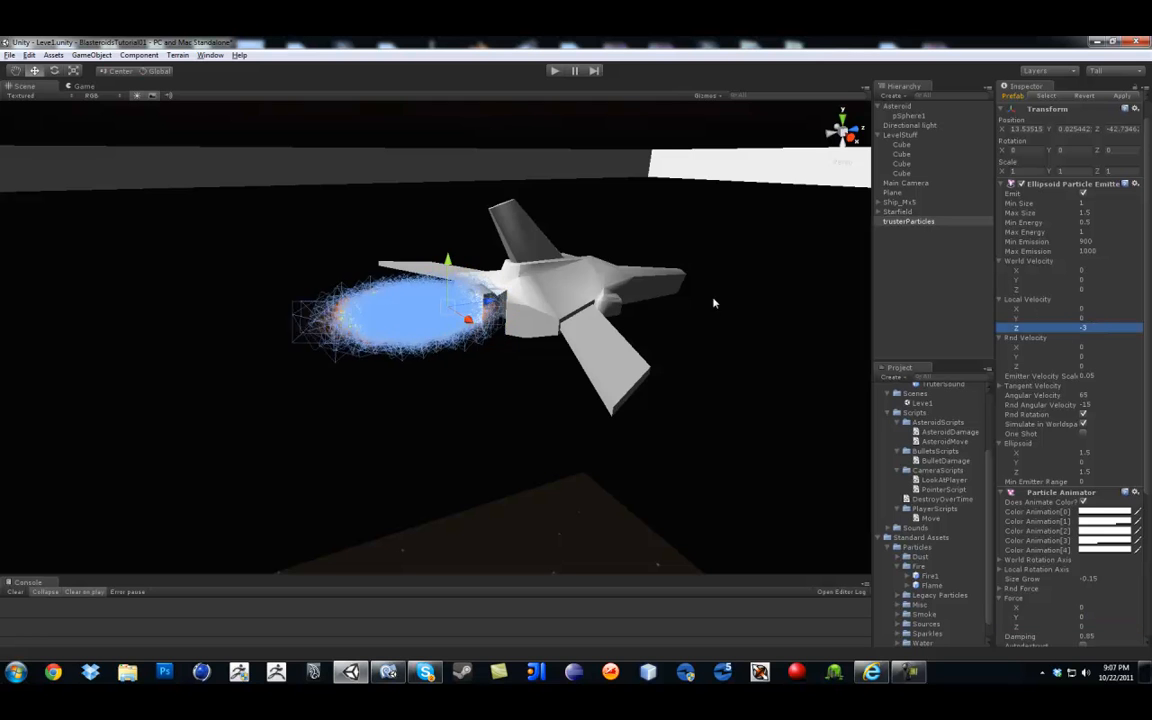
{"action": "scroll", "coordinate": [429, 355], "scroll_direction": "down", "scroll_amount": 6, "text": "alt"}
{"action": "left_click_drag", "start_coordinate": [429, 355], "coordinate": [410, 448], "text": "alt"}
{"action": "right_click_drag", "start_coordinate": [152, 386], "coordinate": [314, 401], "text": "alt"}
{"action": "left_click_drag", "start_coordinate": [314, 401], "coordinate": [398, 328], "text": "alt"}
{"action": "scroll", "coordinate": [398, 355], "scroll_direction": "down", "scroll_amount": 6, "text": "alt"}
Step: Make trusterParticles a child of Ship_Mx5 and test the thruster trail briefly in play mode
{"action": "left_click_drag", "start_coordinate": [909, 220], "coordinate": [909, 203]}
{"action": "left_click", "coordinate": [554, 71]}
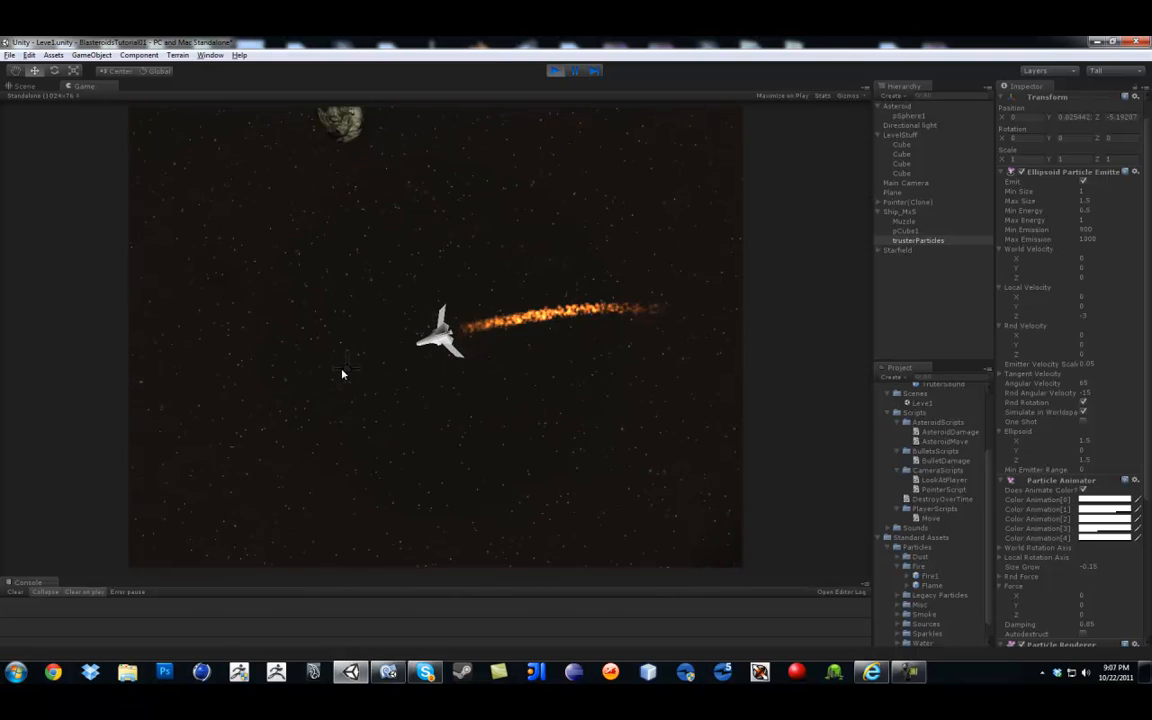
{"action": "key", "text": "ctrl+p"}
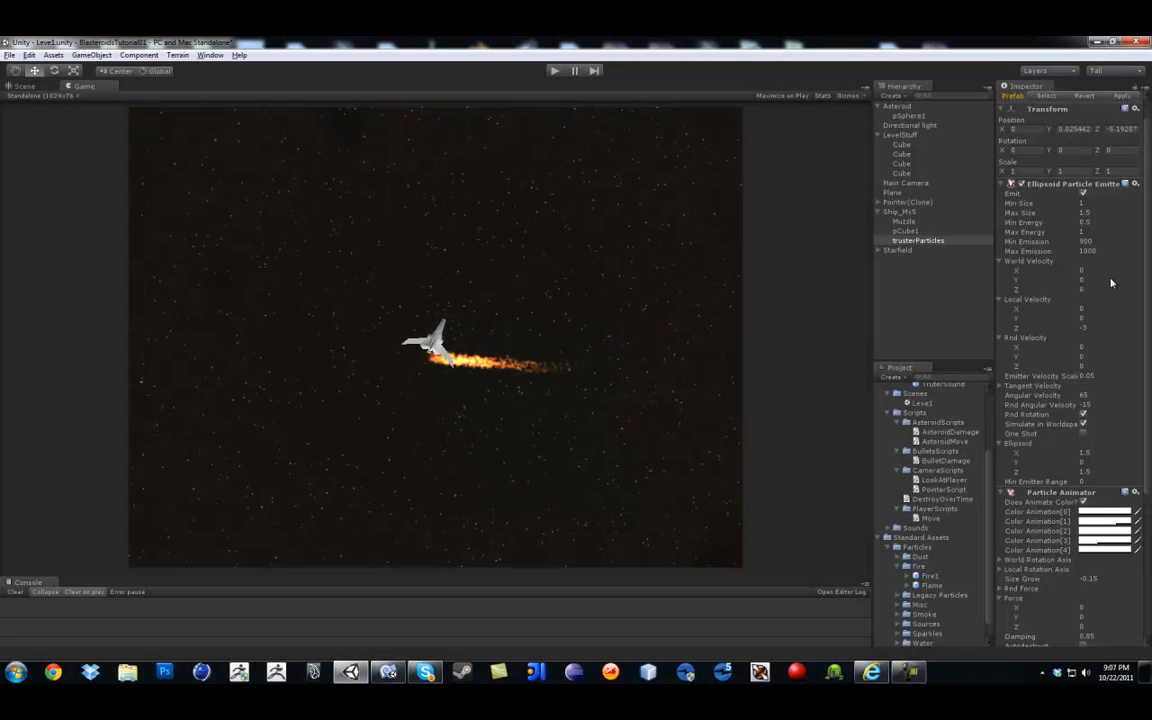
Step: Set the Min Energy of trusterParticles to 1
{"action": "left_click", "coordinate": [1097, 222]}
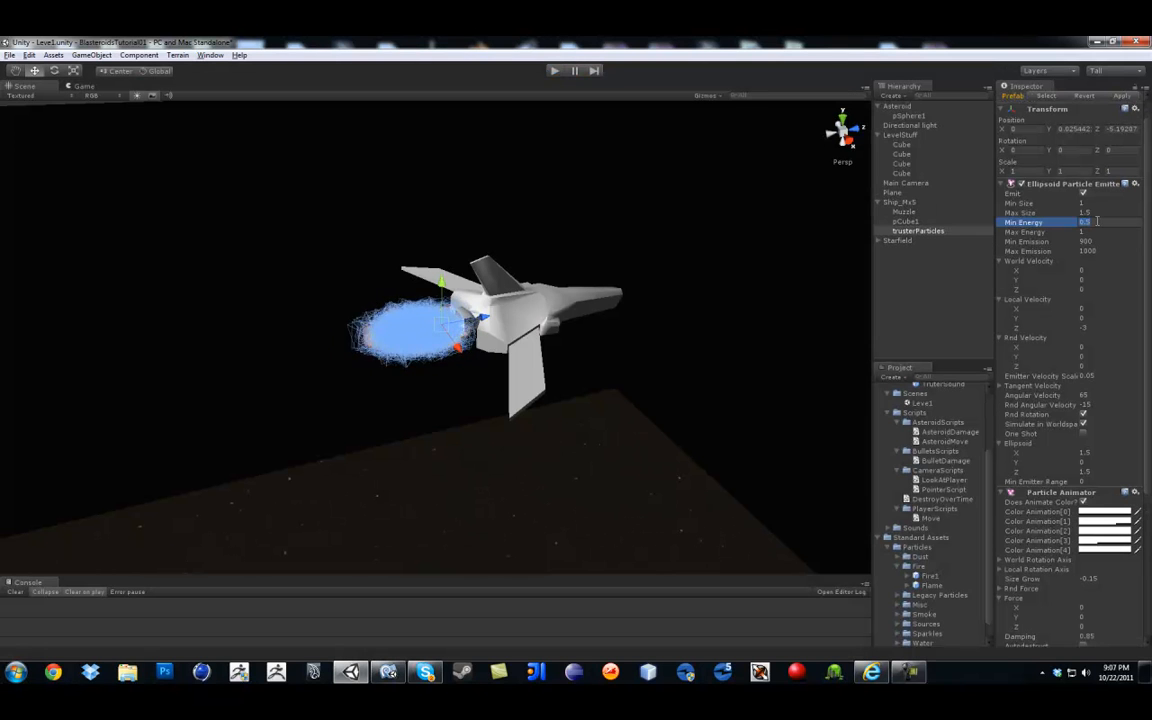
{"action": "type", "text": "1"}
{"action": "key", "text": "Return"}
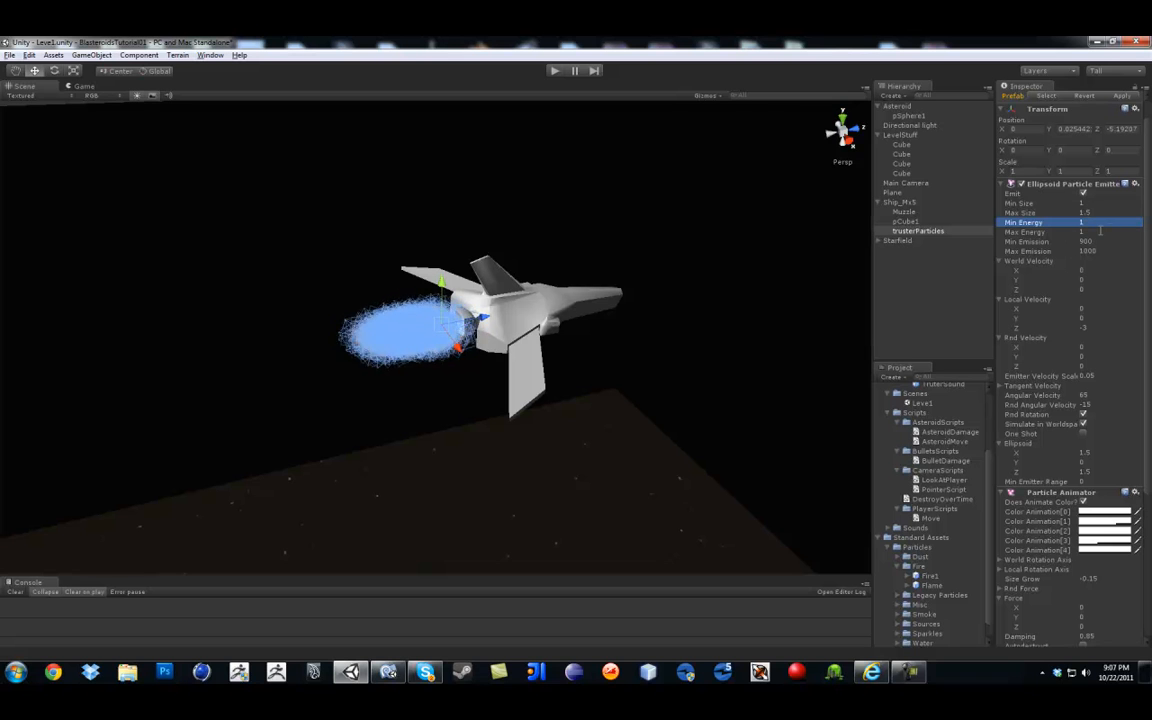
Step: Set the trusterParticles emitter's Max Energy to 0.5 and Min Energy to 0.2, and test the shorter flame in play mode
{"action": "left_click", "coordinate": [1099, 231]}
{"action": "type", "text": "0.5"}
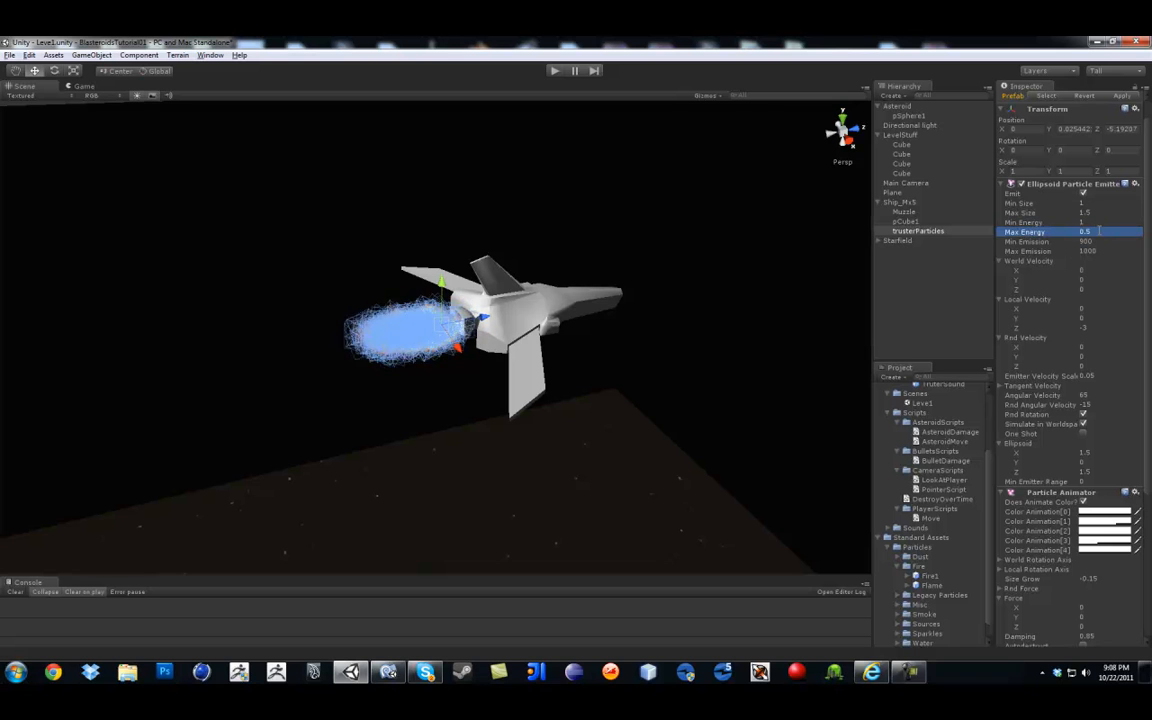
{"action": "left_click", "coordinate": [1103, 222]}
{"action": "type", "text": "0.2"}
{"action": "key", "text": "Return"}
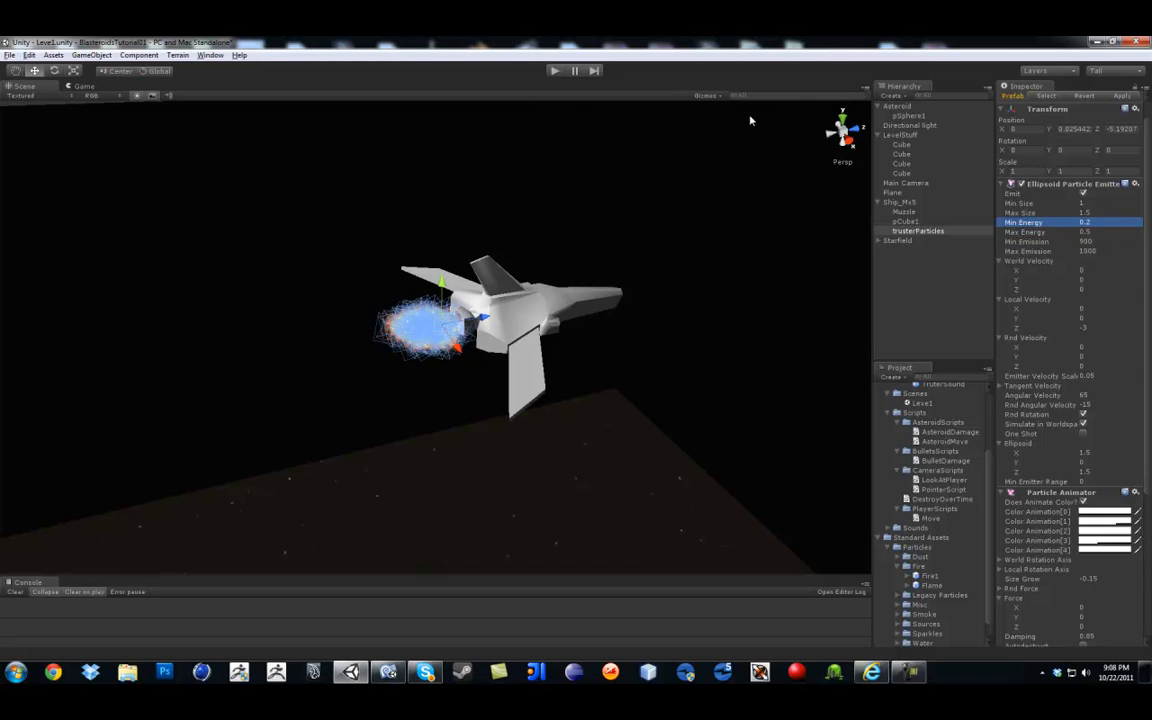
{"action": "left_click", "coordinate": [553, 70]}
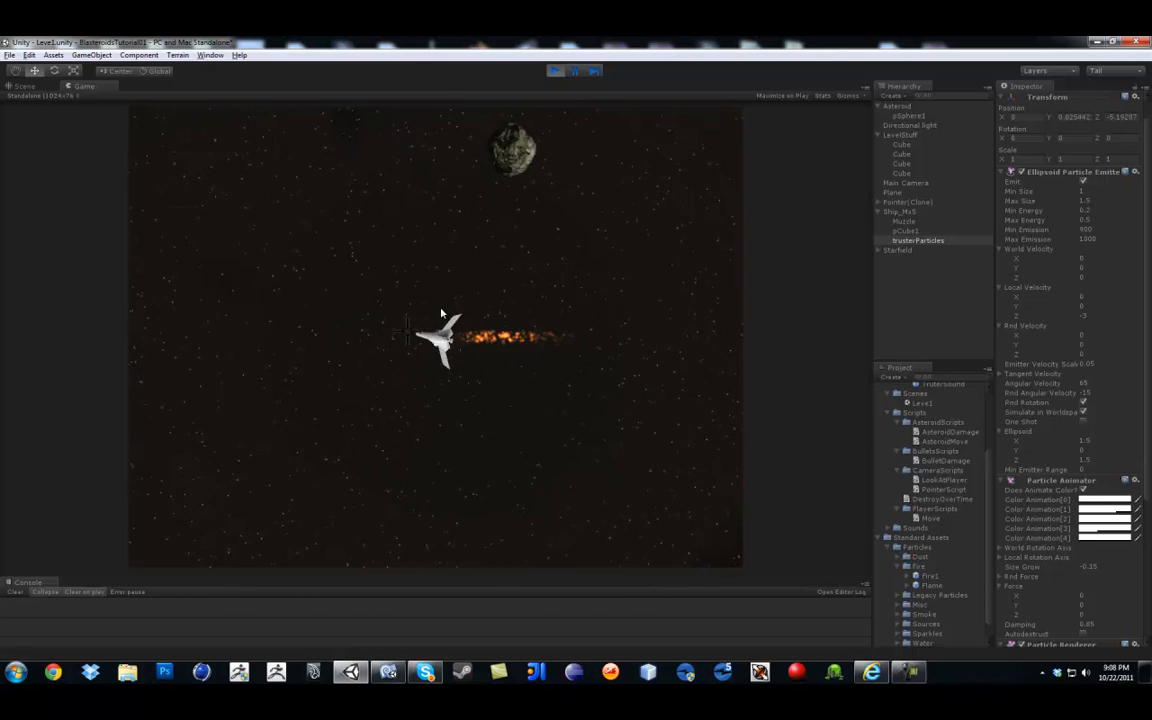
{"action": "left_click", "coordinate": [555, 71]}
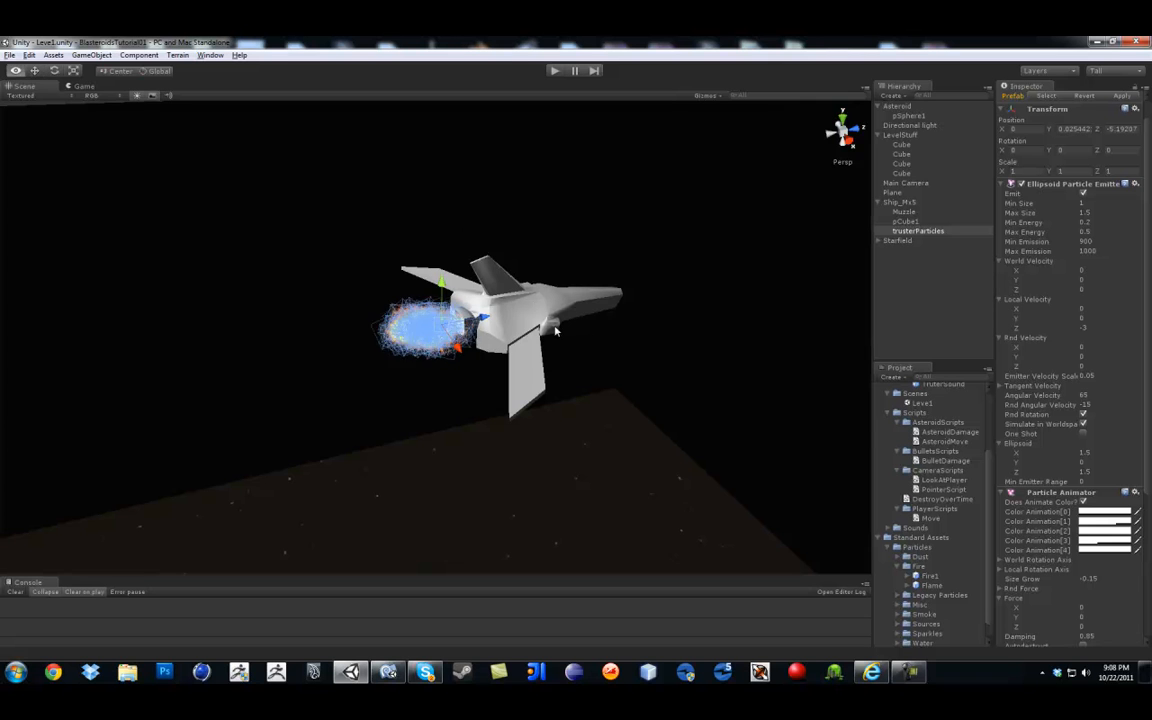
Step: Duplicate trusterParticles under Ship_Mx5 and rename the copy BoosterParticles
{"action": "right_click_drag", "start_coordinate": [537, 323], "coordinate": [306, 339], "text": "alt"}
{"action": "left_click_drag", "start_coordinate": [306, 339], "coordinate": [455, 387], "text": "alt"}
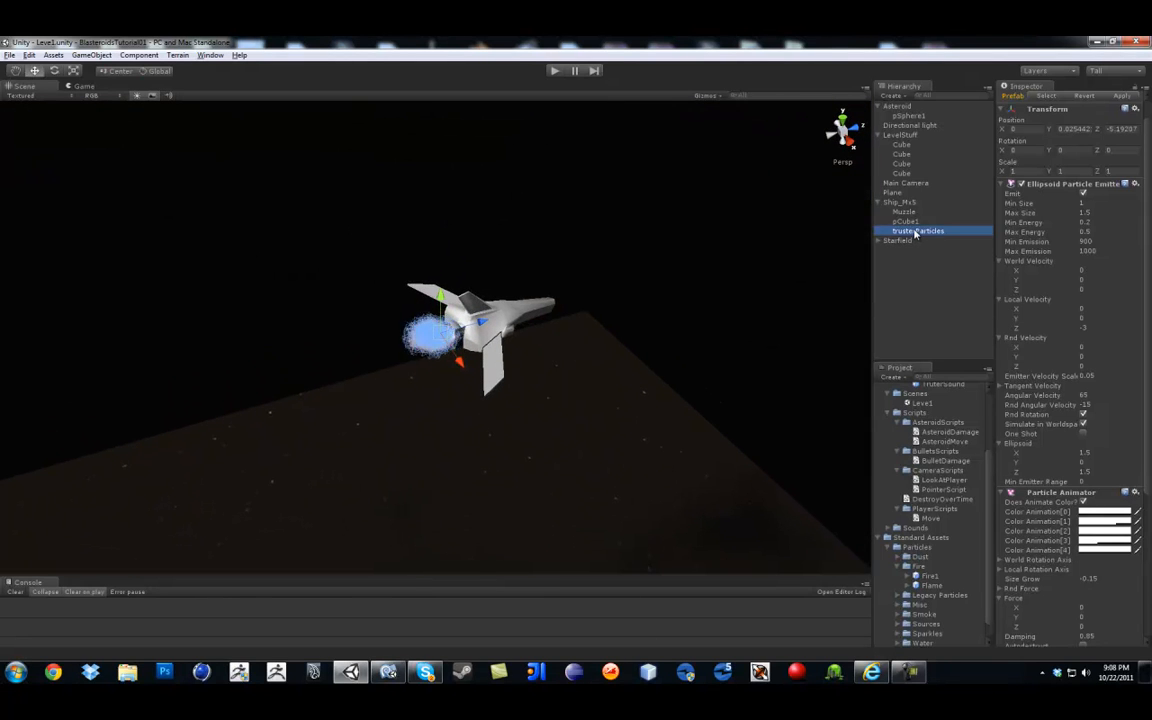
{"action": "key", "text": "ctrl+d"}
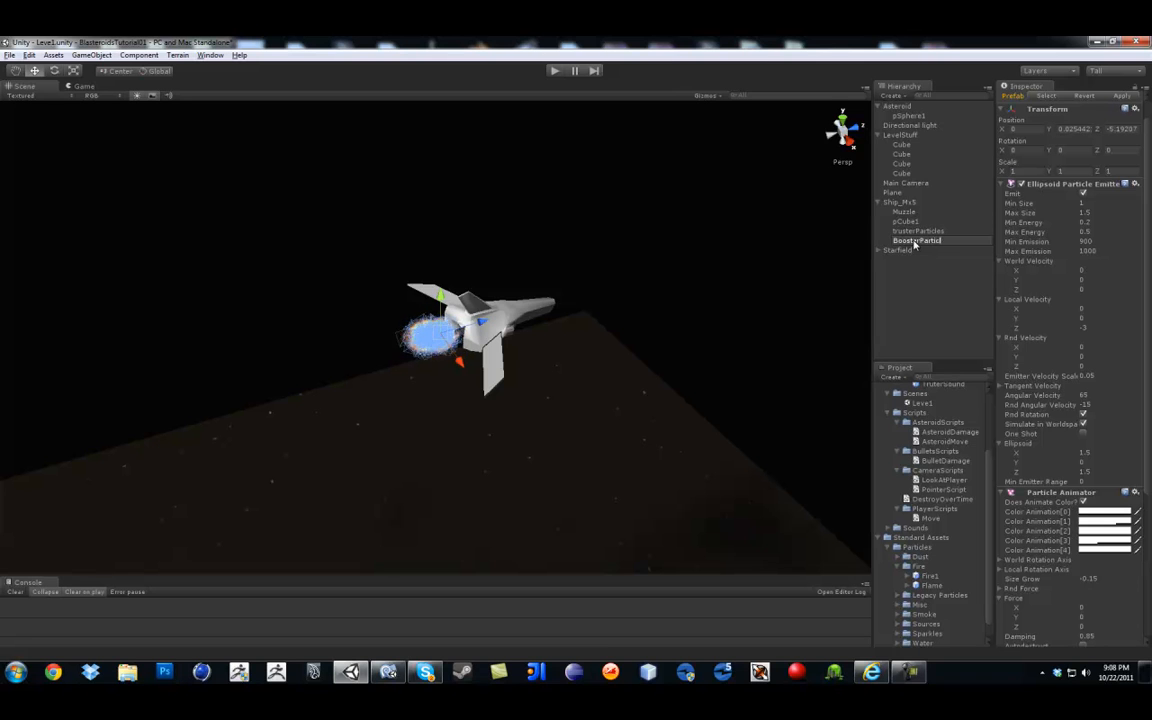
{"action": "key", "text": "Return"}
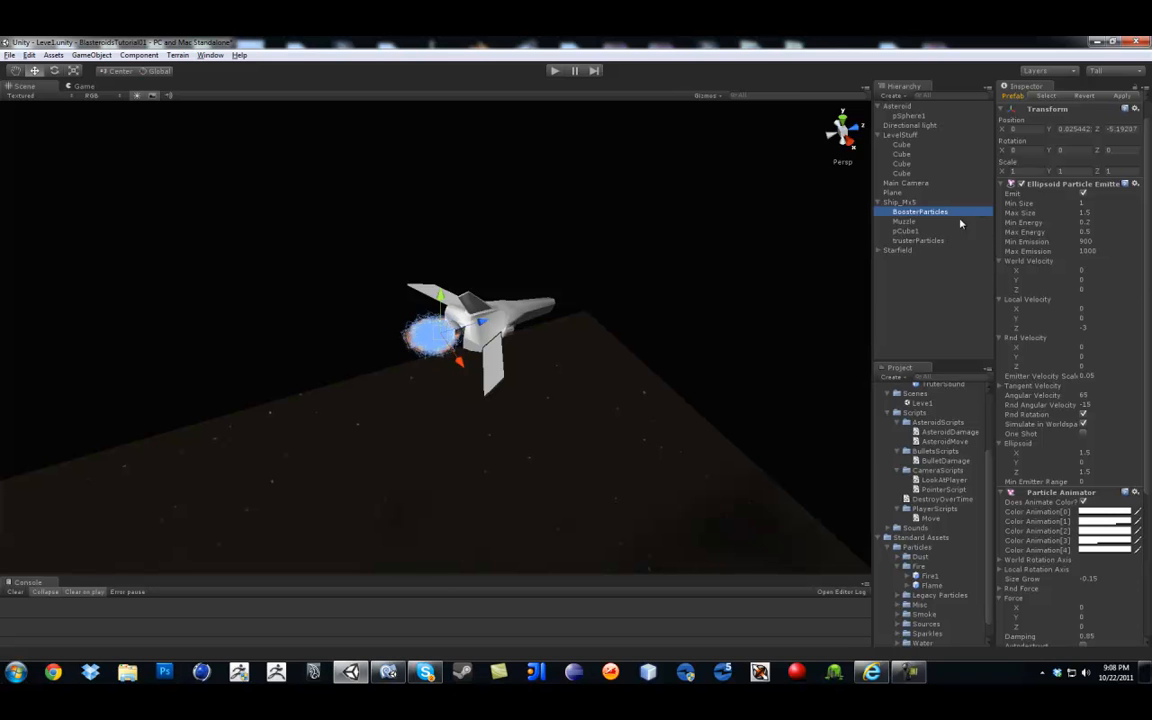
Step: Turn off Emit on the trusterParticles emitter and look at the remaining flame behind the ship
{"action": "left_click", "coordinate": [925, 241]}
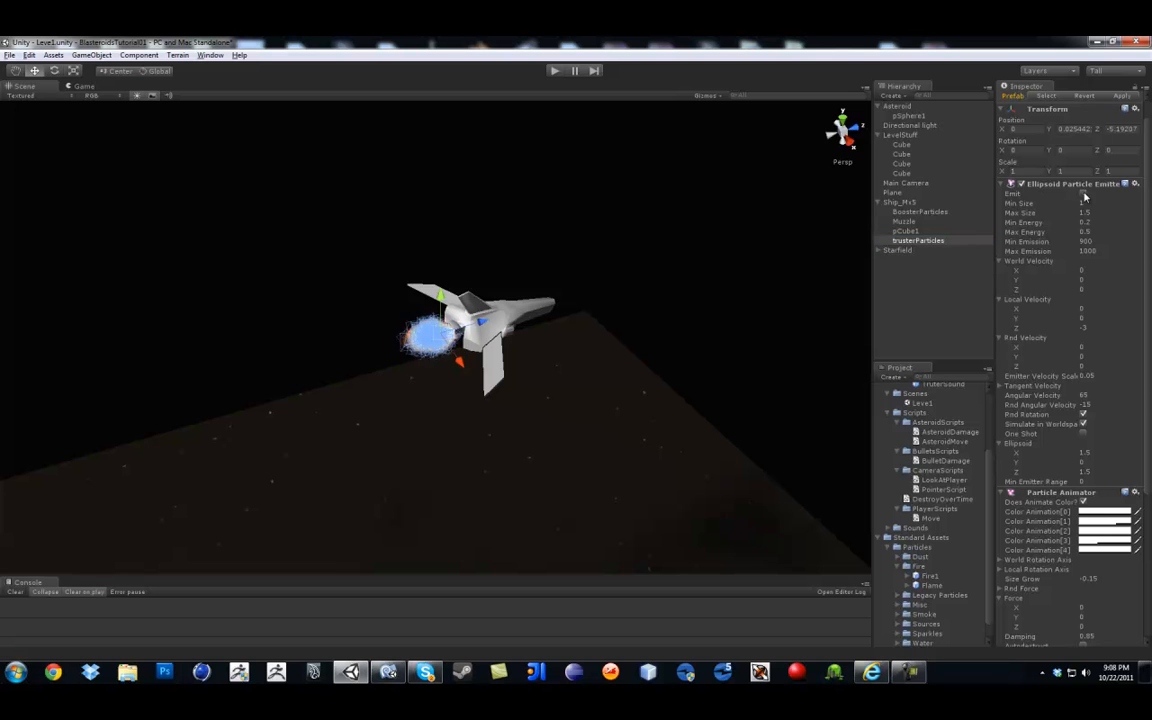
{"action": "left_click_drag", "start_coordinate": [435, 399], "coordinate": [790, 271], "text": "alt"}
{"action": "left_click_drag", "start_coordinate": [640, 310], "coordinate": [457, 386], "text": "alt"}
{"action": "scroll", "coordinate": [457, 391], "scroll_direction": "up", "scroll_amount": 2}
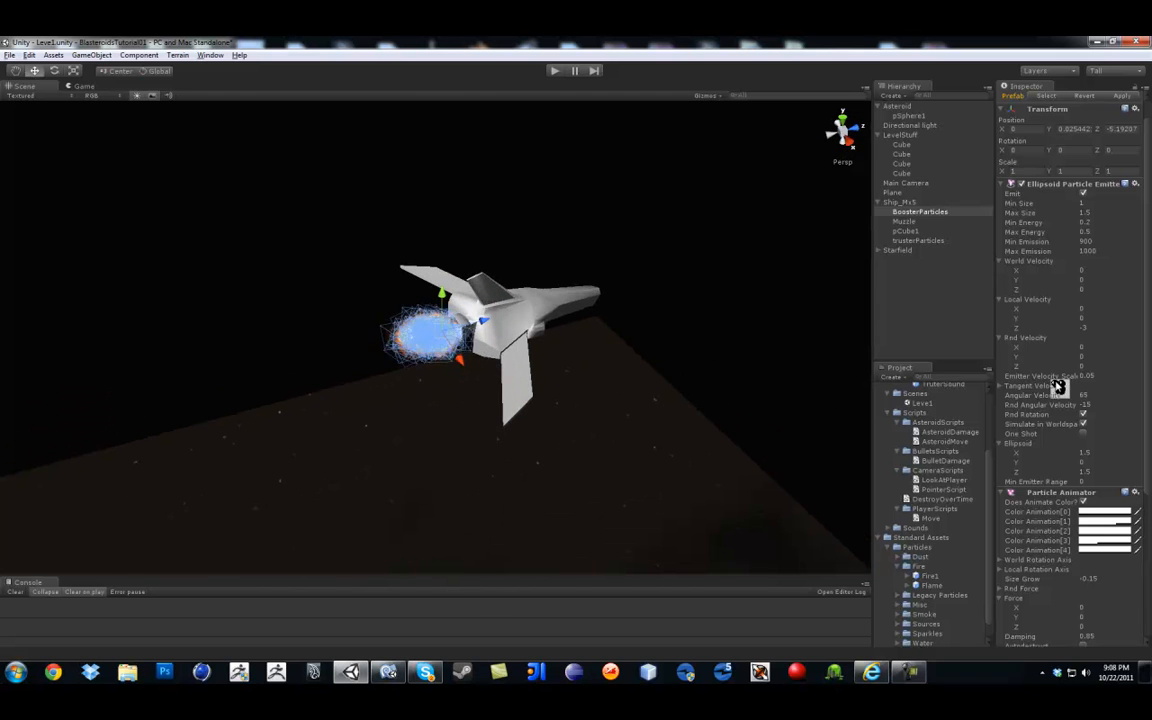
Step: Locate the FlameD material used by BoosterParticles' Particle Renderer in the project and duplicate it
{"action": "scroll", "coordinate": [1064, 351], "scroll_direction": "down", "scroll_amount": 5}
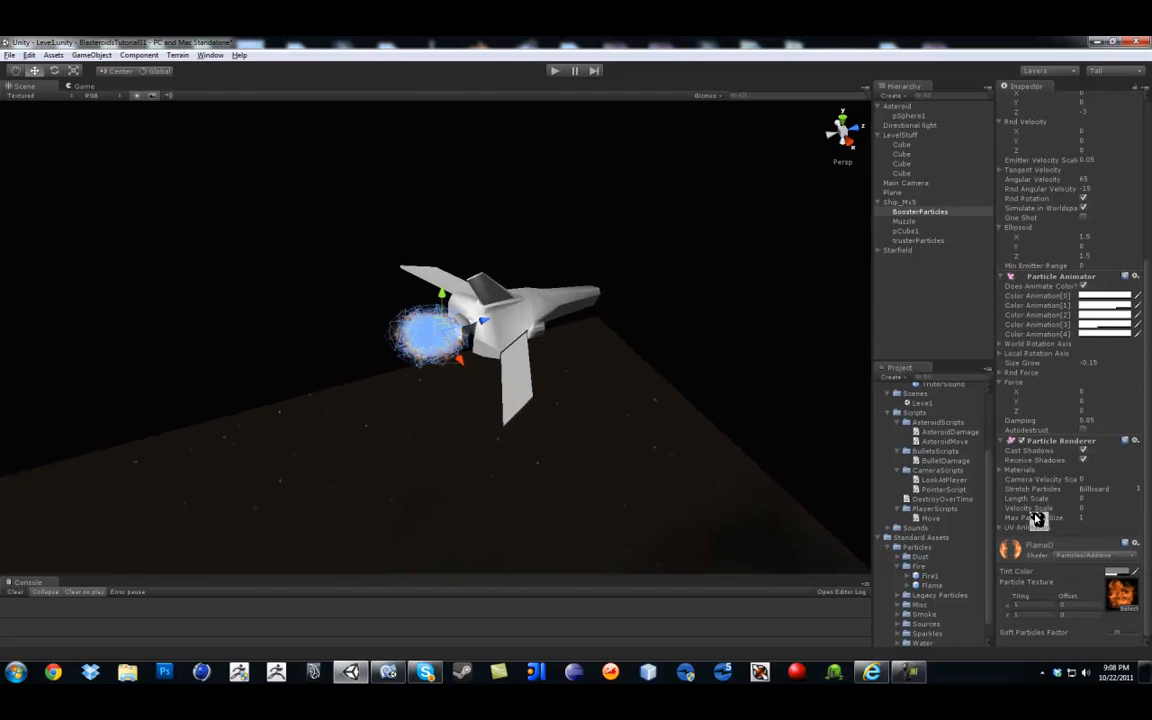
{"action": "left_click", "coordinate": [1001, 471]}
{"action": "left_click", "coordinate": [1008, 470]}
{"action": "left_click", "coordinate": [1102, 488]}
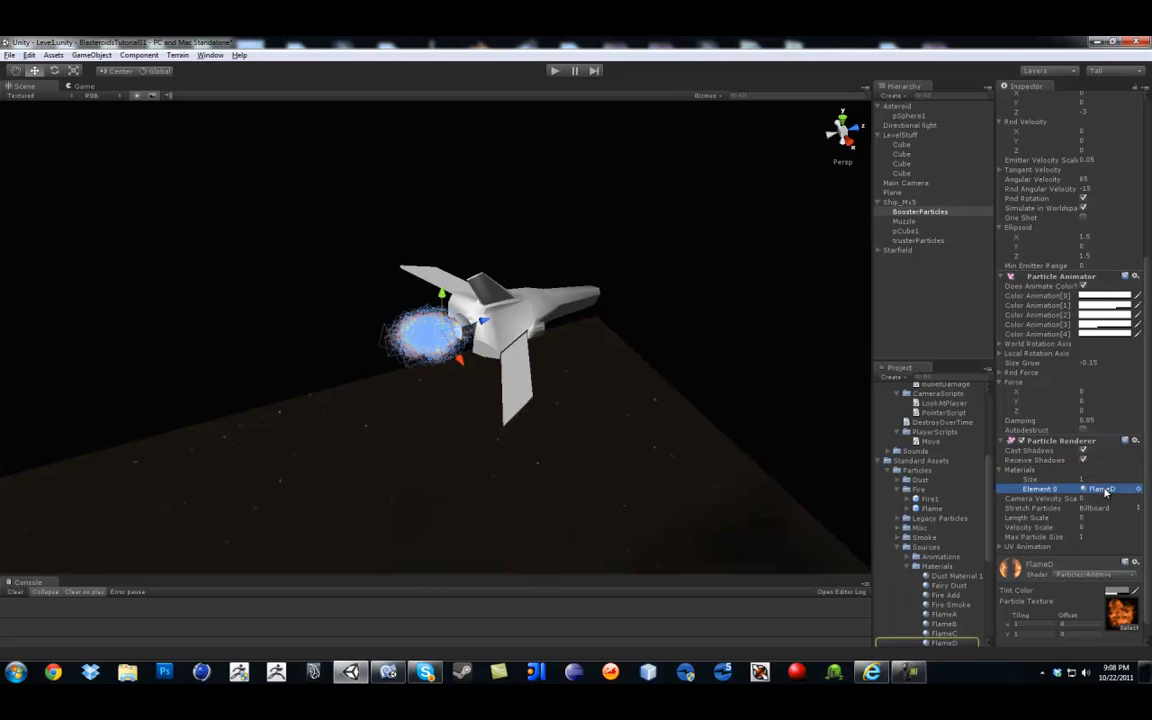
{"action": "scroll", "coordinate": [960, 545], "scroll_direction": "down", "scroll_amount": 4}
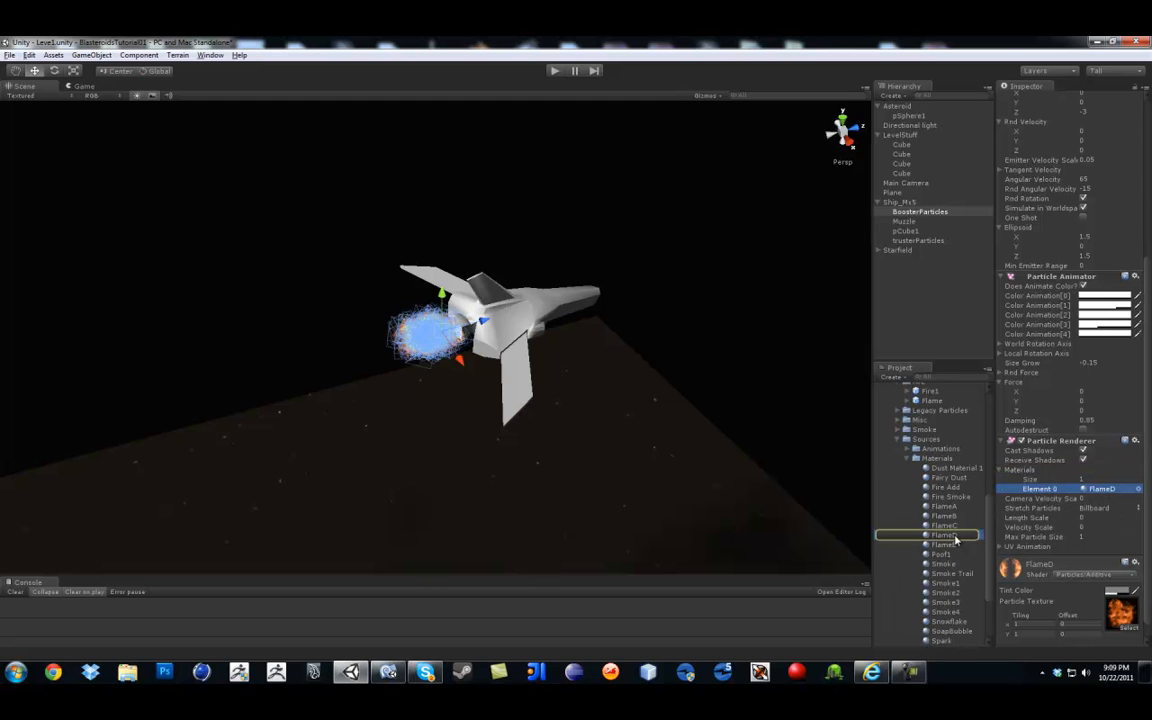
{"action": "left_click", "coordinate": [955, 537]}
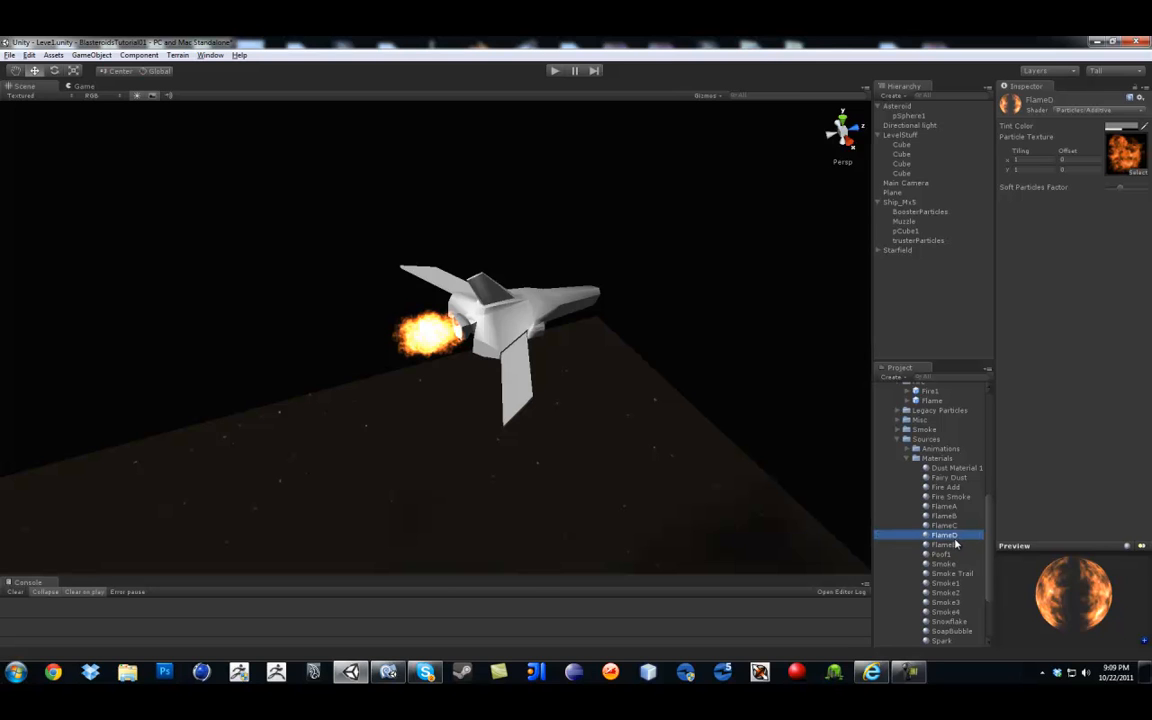
{"action": "key", "text": "ctrl+d"}
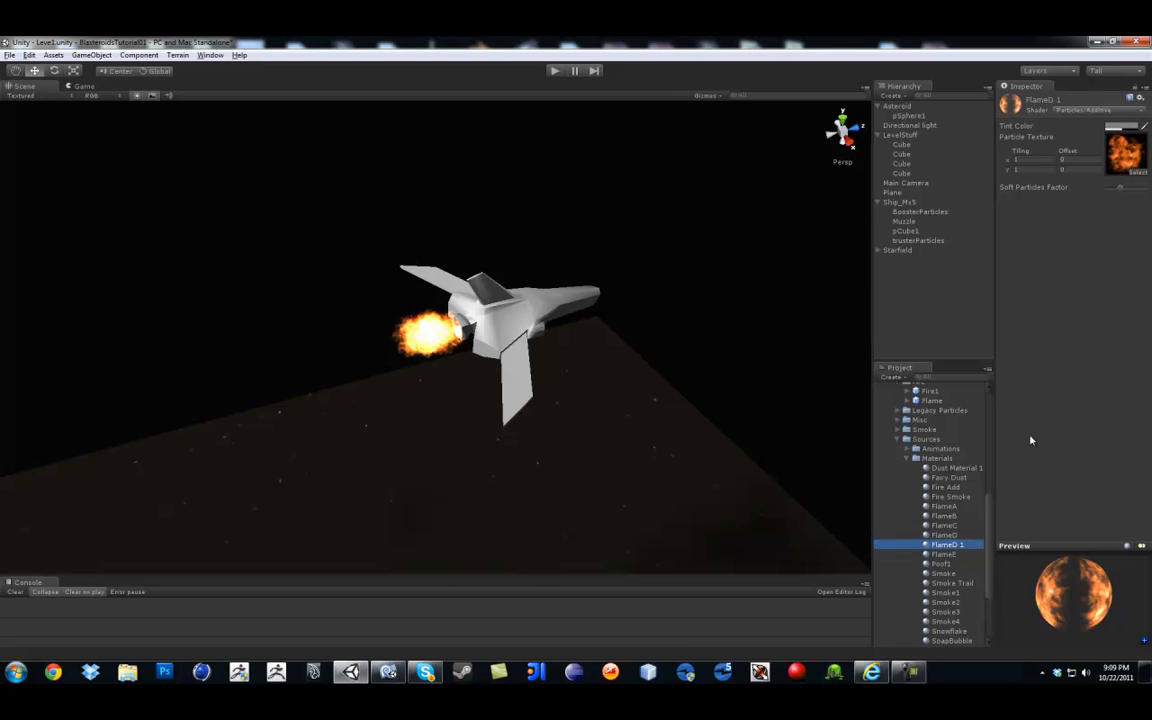
Step: Set the Tint Color of the duplicated flame material, FlameD 1, to a saturated blue (R 0, G 9, B 255)
{"action": "left_click", "coordinate": [1123, 126]}
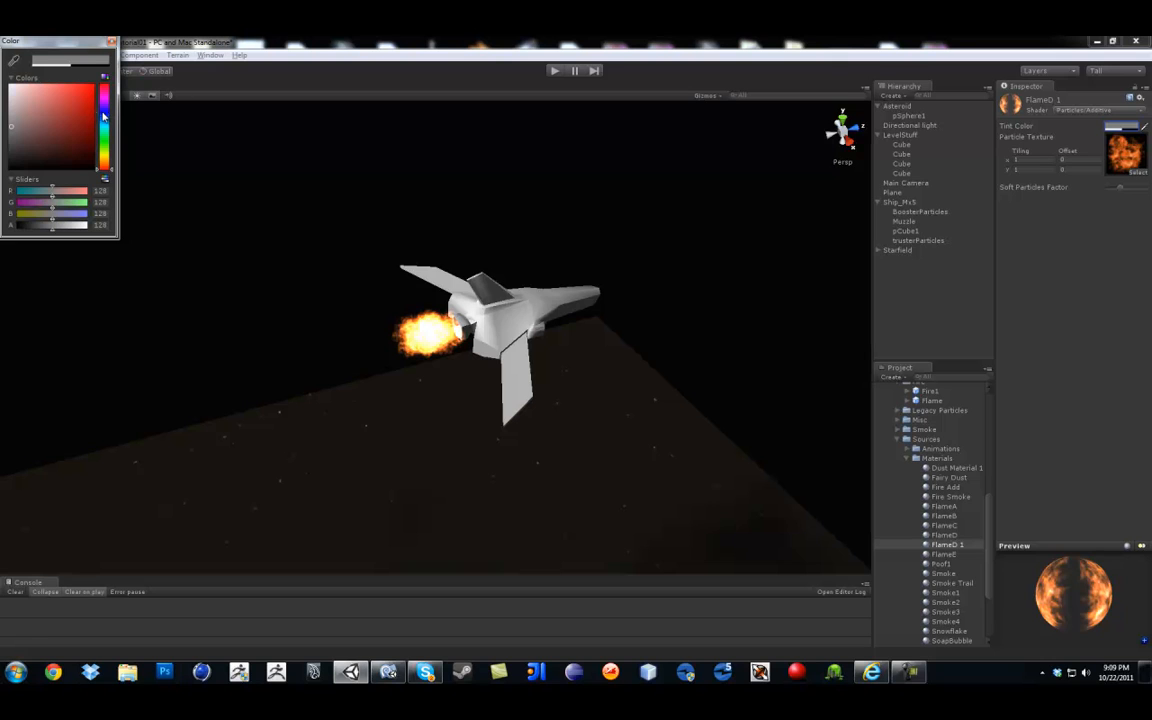
{"action": "left_click_drag", "start_coordinate": [101, 117], "coordinate": [104, 117]}
{"action": "left_click", "coordinate": [95, 104]}
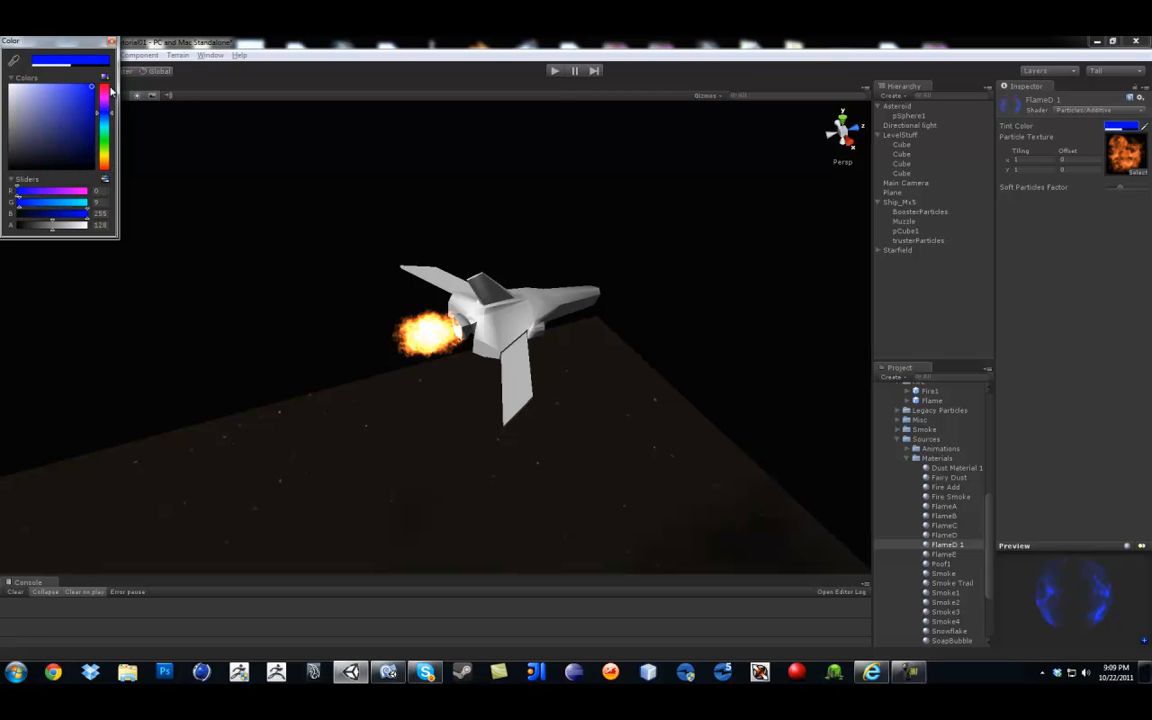
{"action": "left_click", "coordinate": [110, 42]}
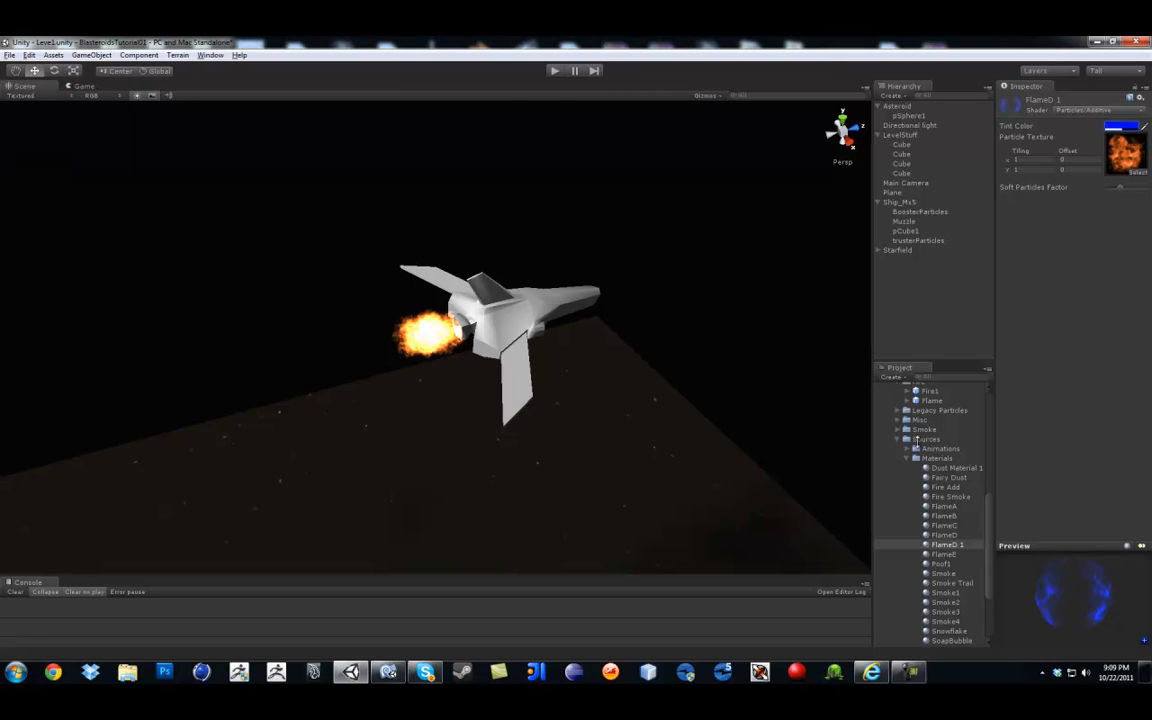
Step: Assign the FlameD 1 material to Element 0 of BoosterParticles' Particle Renderer
{"action": "left_click", "coordinate": [930, 213]}
{"action": "scroll", "coordinate": [1028, 537], "scroll_direction": "down", "scroll_amount": 5}
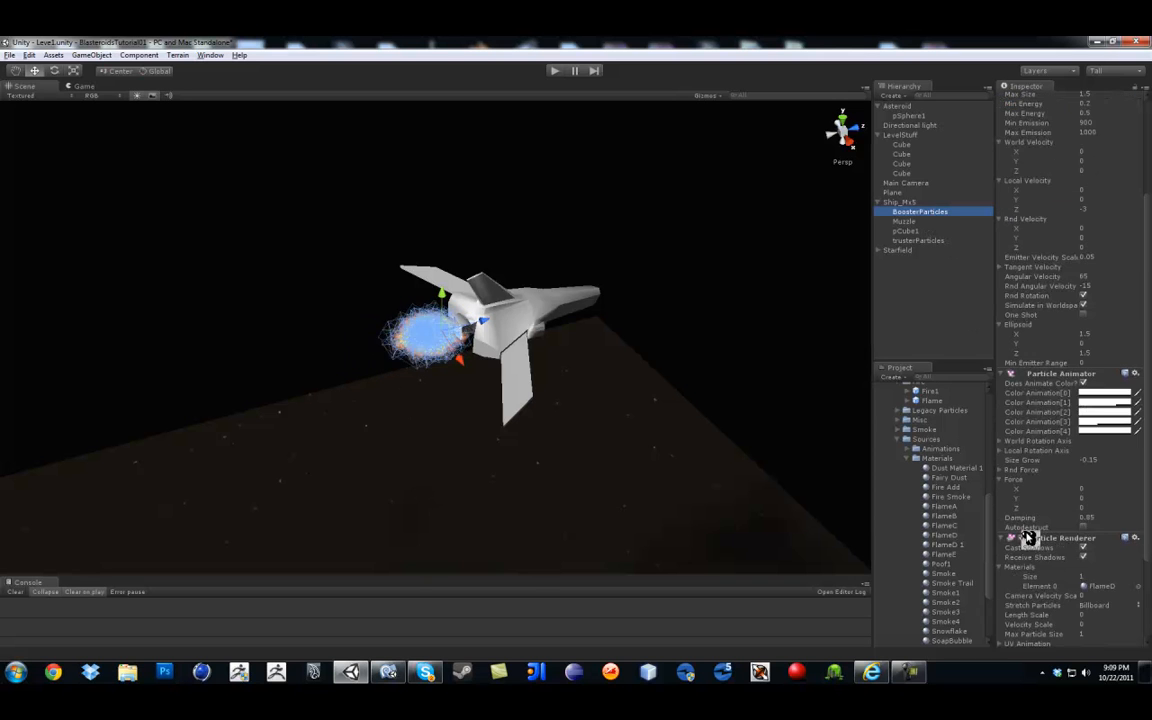
{"action": "left_click_drag", "start_coordinate": [953, 550], "coordinate": [1094, 476]}
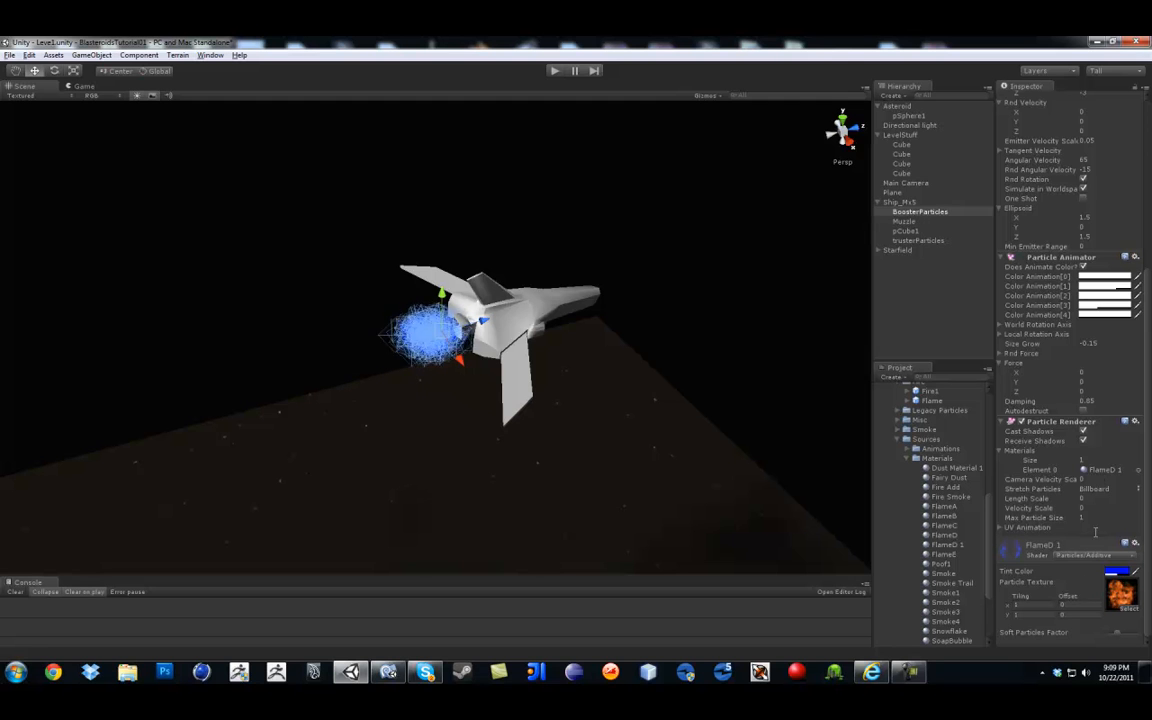
{"action": "left_click", "coordinate": [1103, 469]}
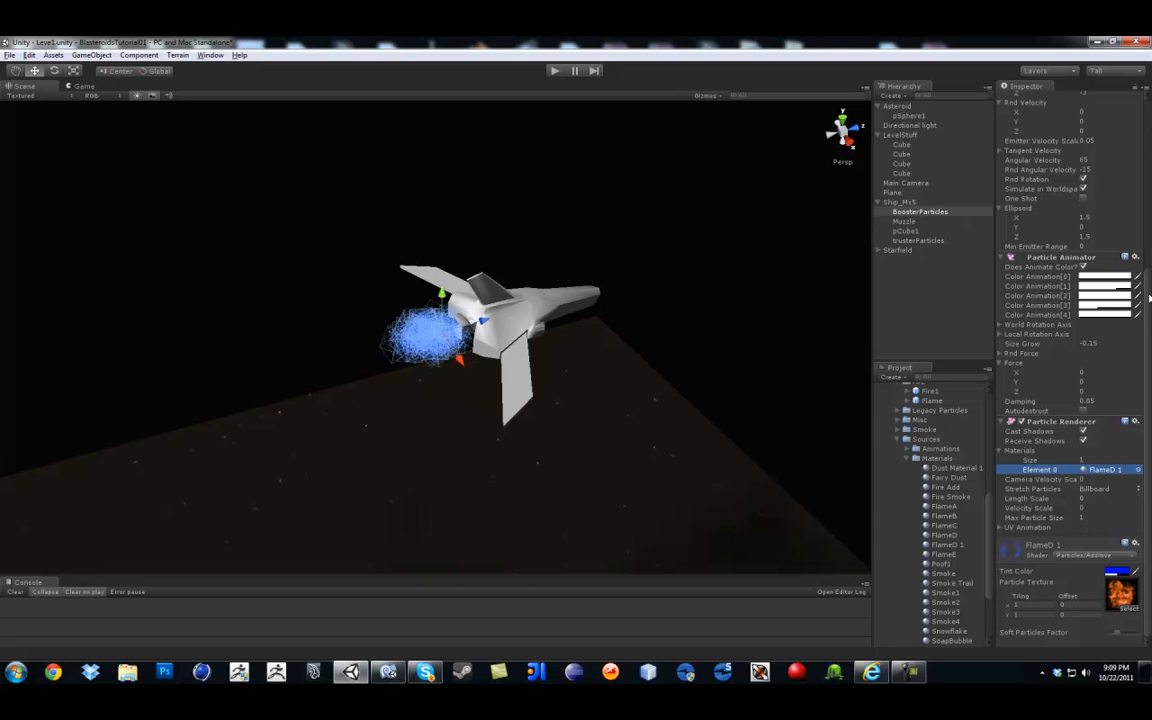
Step: Turn off Emit on BoosterParticles, and switch trusterParticles' Emit on and off again to compare the flames
{"action": "scroll", "coordinate": [1029, 270], "scroll_direction": "up", "scroll_amount": 6}
{"action": "left_click", "coordinate": [1083, 195]}
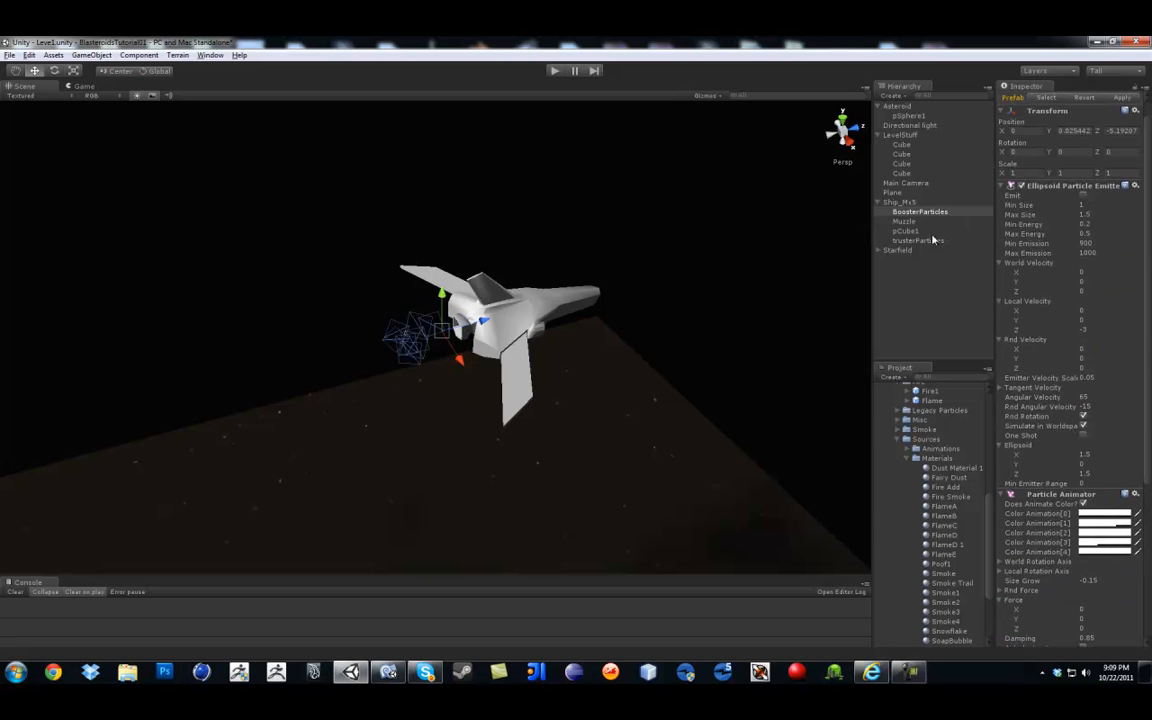
{"action": "left_click", "coordinate": [917, 240]}
{"action": "left_click", "coordinate": [1083, 195]}
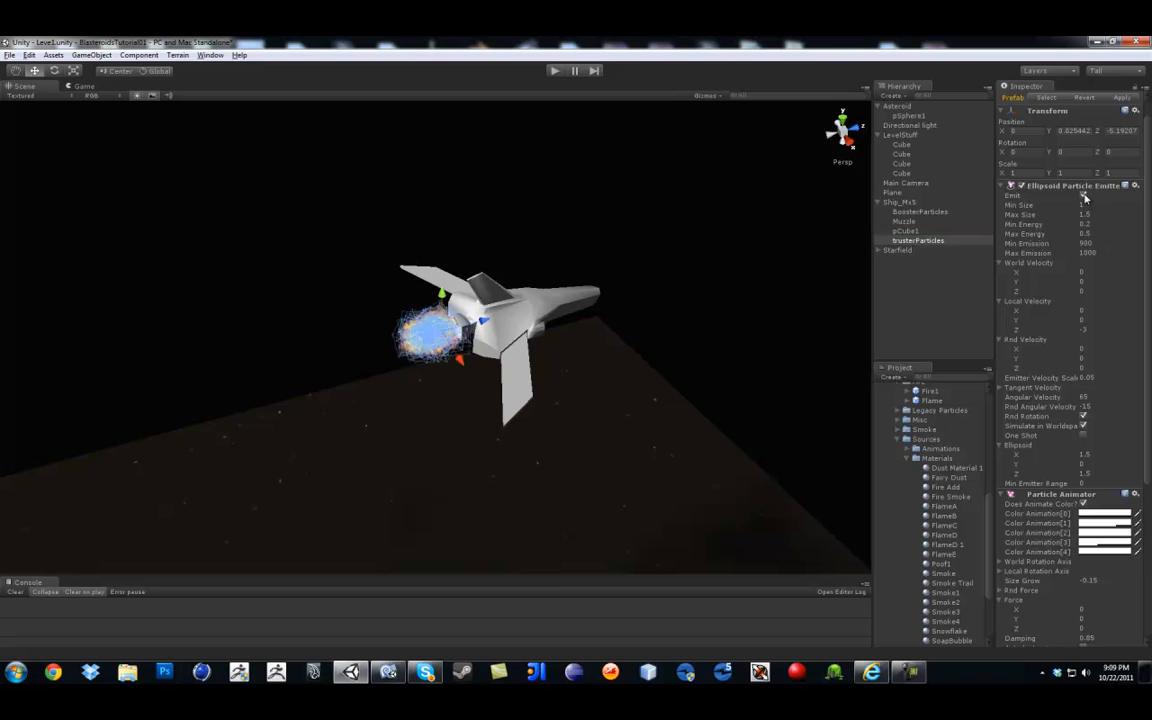
{"action": "left_click", "coordinate": [1083, 195]}
Step: Select BoosterParticles and inspect its settings and its position at the back of the ship
{"action": "left_click", "coordinate": [920, 212]}
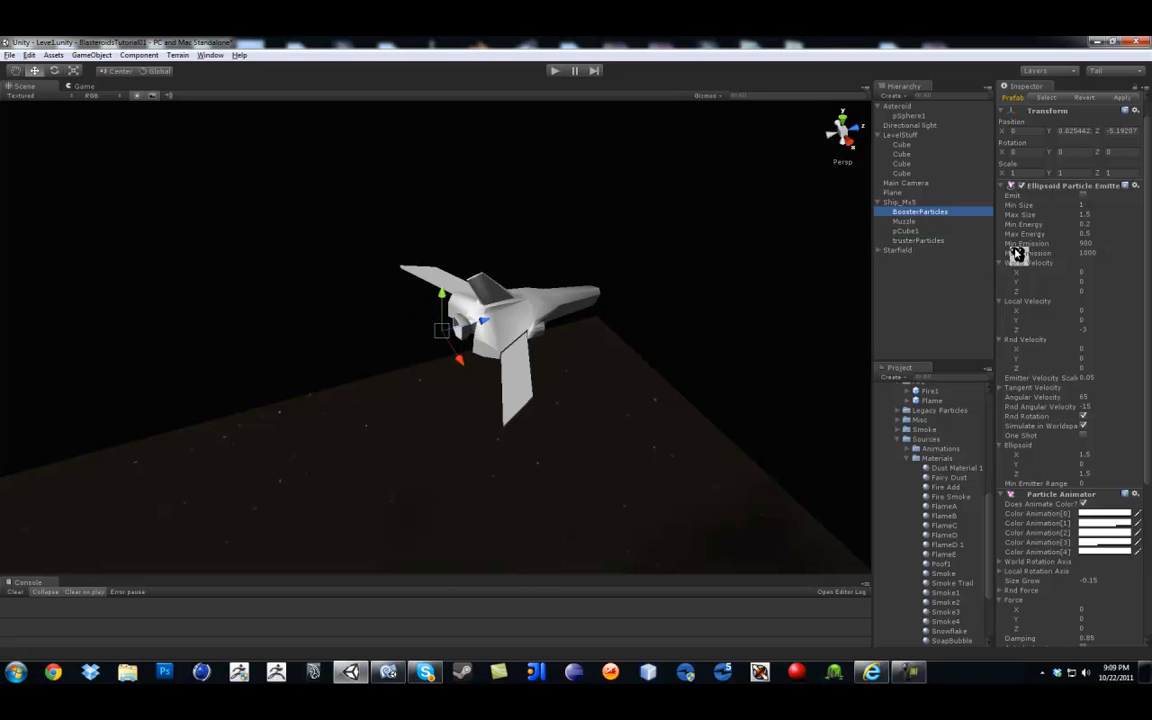
{"action": "scroll", "coordinate": [999, 260], "scroll_direction": "down", "scroll_amount": 5}
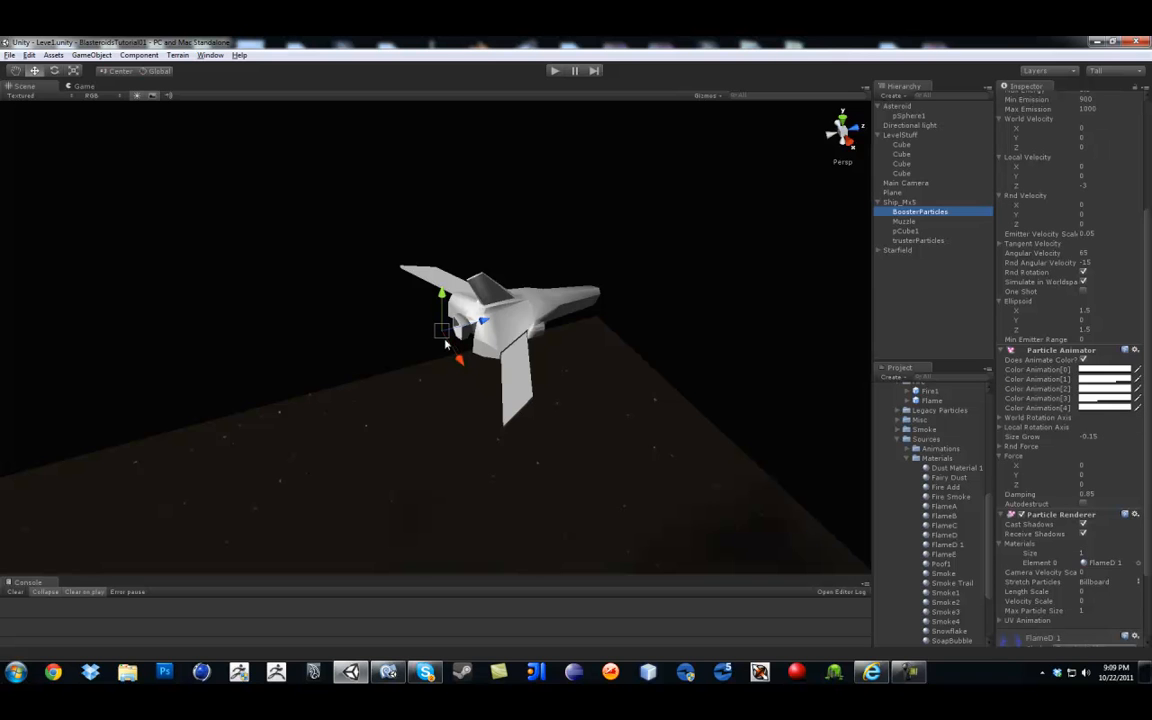
{"action": "left_click_drag", "start_coordinate": [468, 418], "coordinate": [489, 224], "text": "alt"}
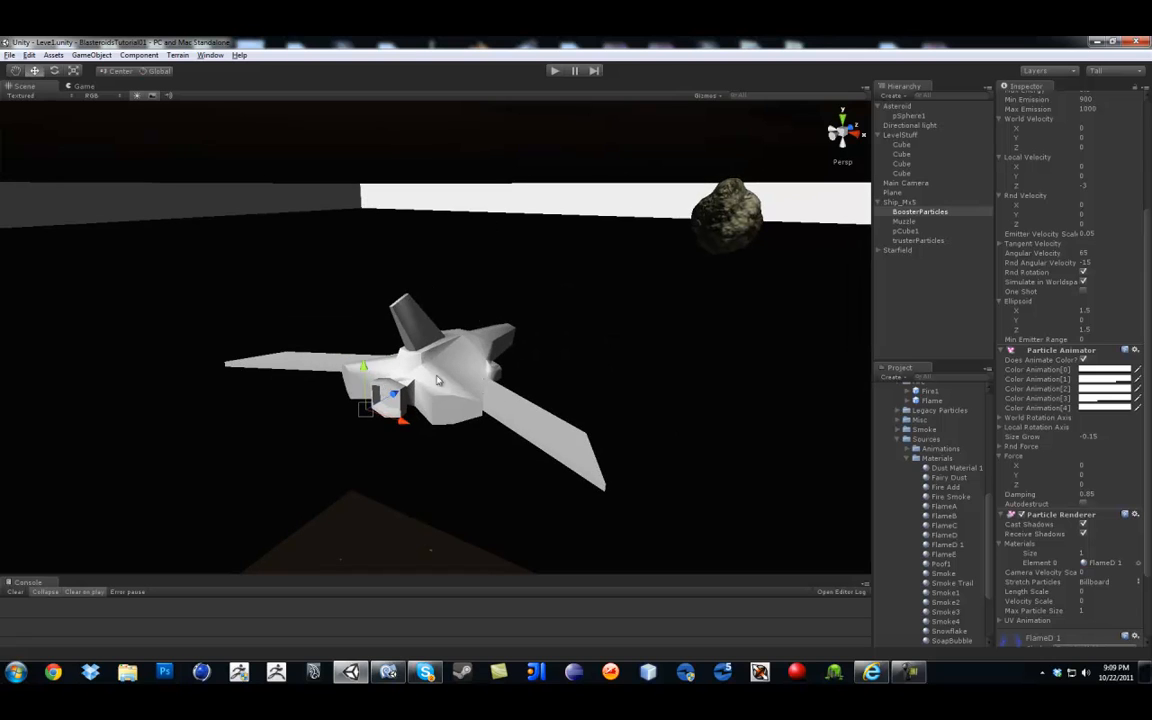